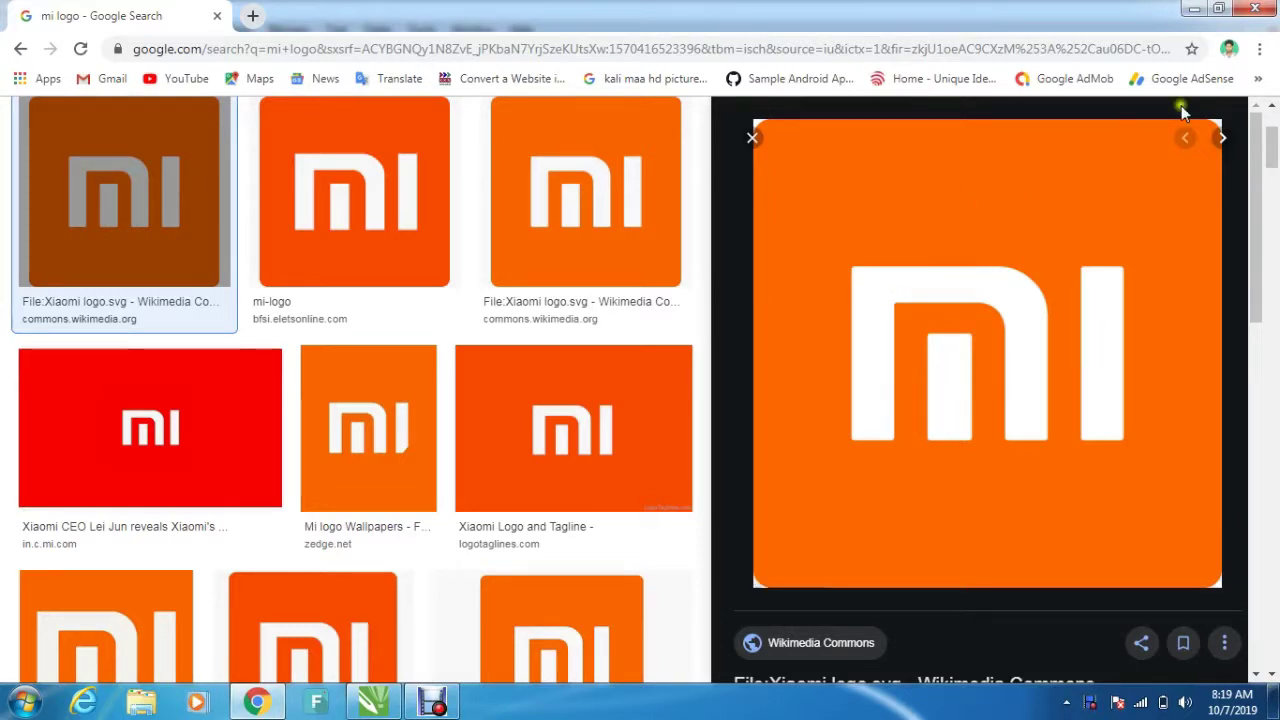
Step: Switch to CorelDRAW, draw a rectangle over the page and set both its width and height to 8 cm
{"action": "left_click", "coordinate": [1196, 16]}
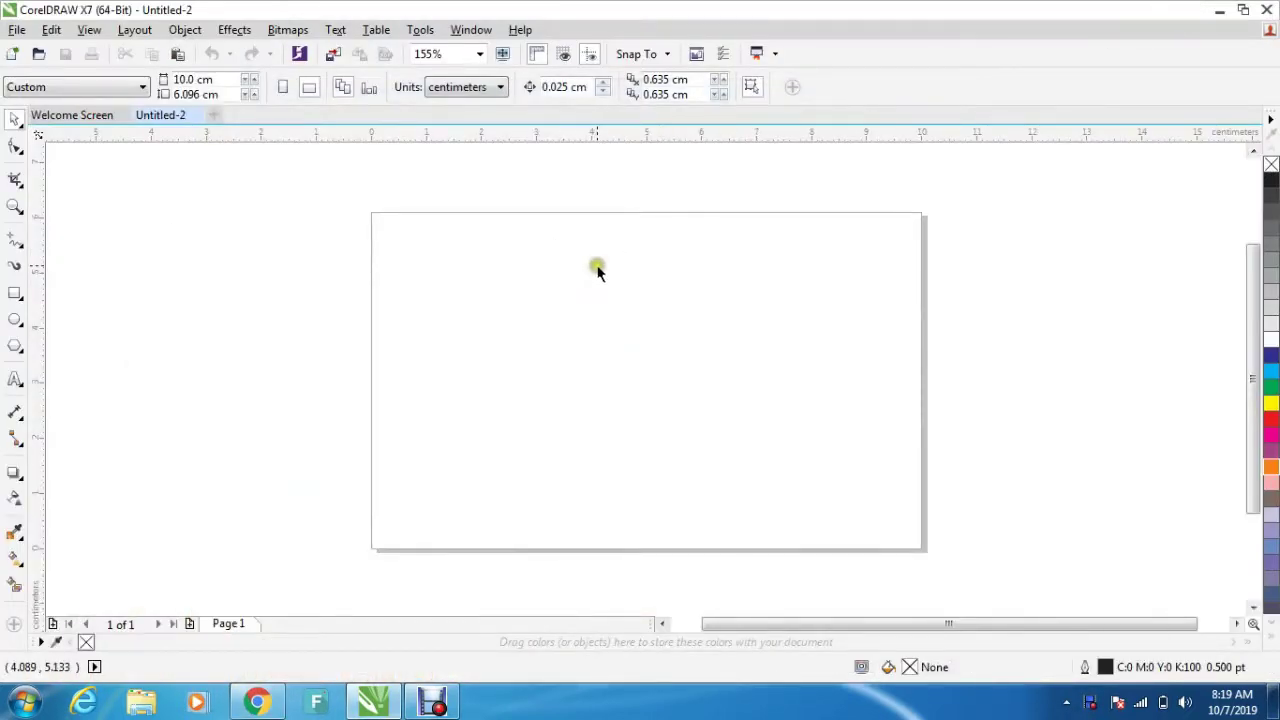
{"action": "left_click", "coordinate": [13, 295]}
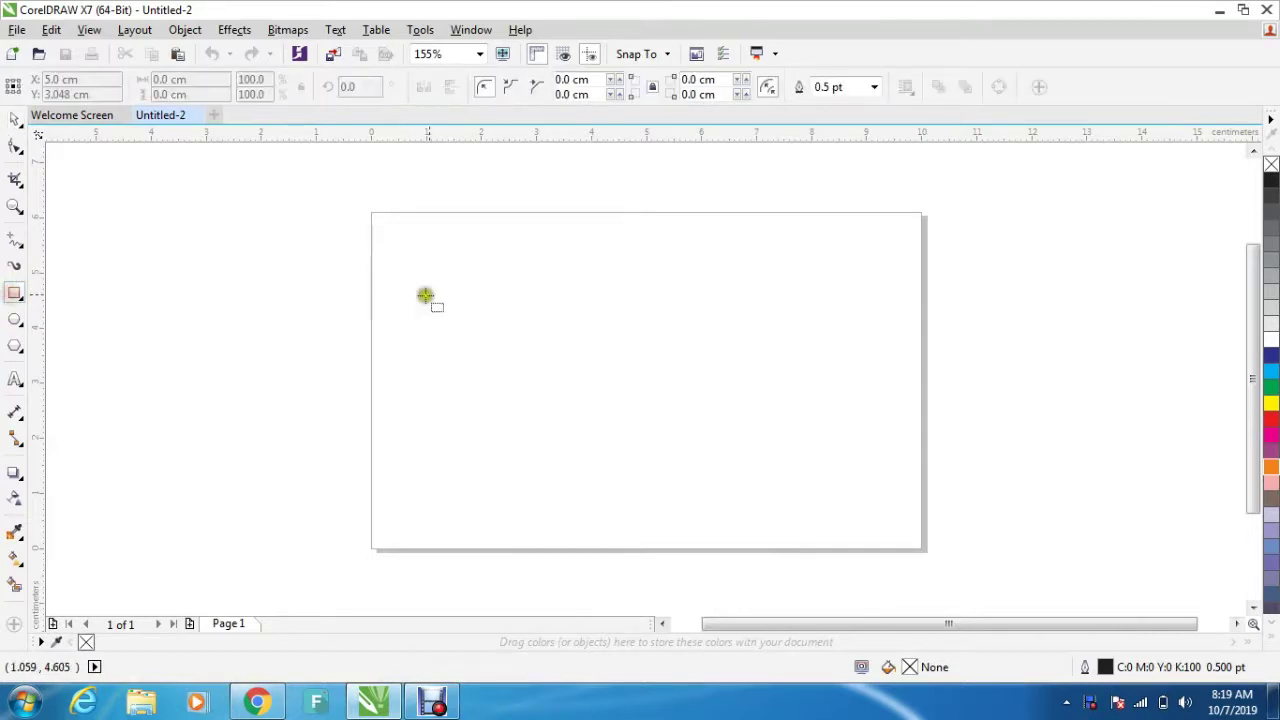
{"action": "left_click_drag", "start_coordinate": [430, 221], "coordinate": [818, 545]}
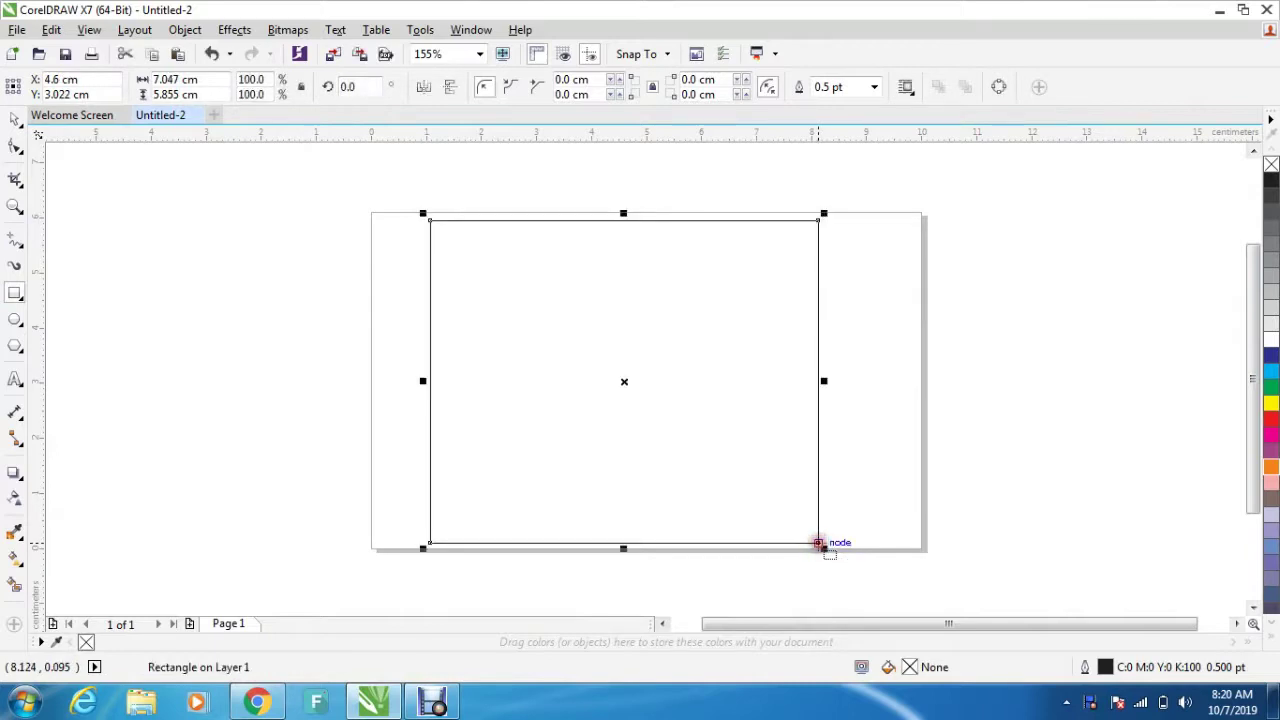
{"action": "left_click", "coordinate": [205, 80]}
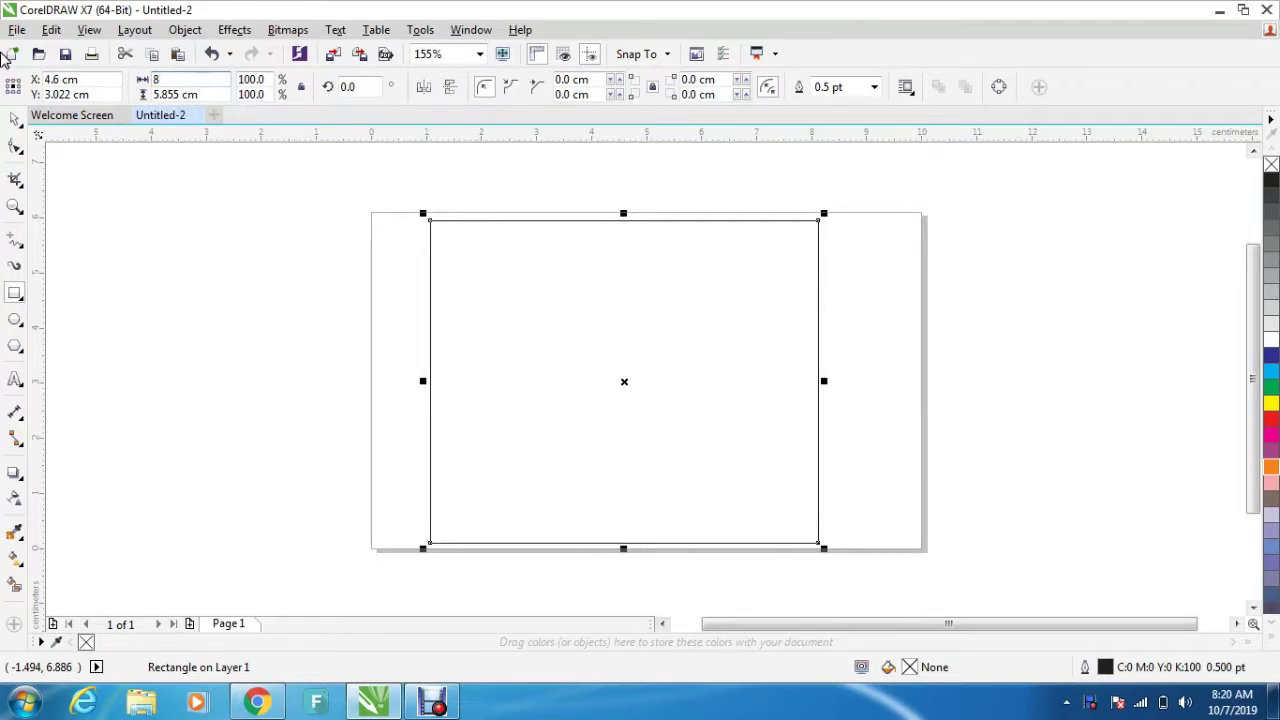
{"action": "key", "text": "Return"}
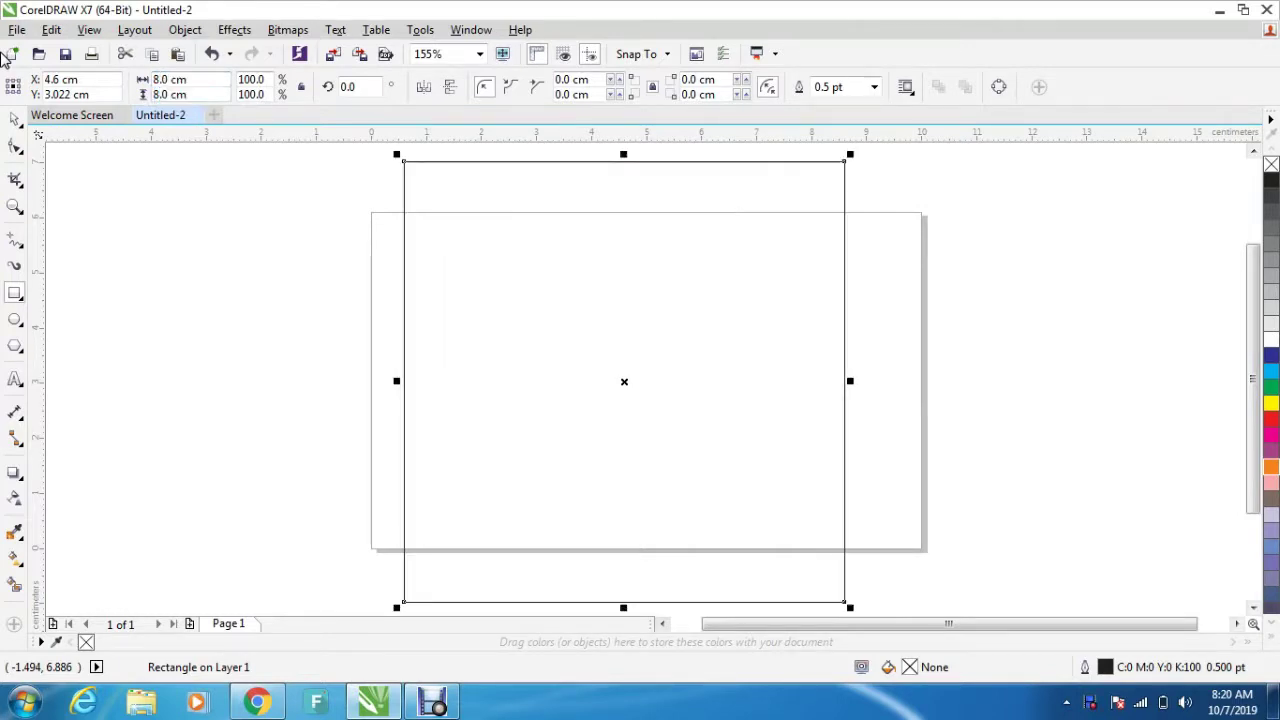
{"action": "left_click", "coordinate": [1100, 286]}
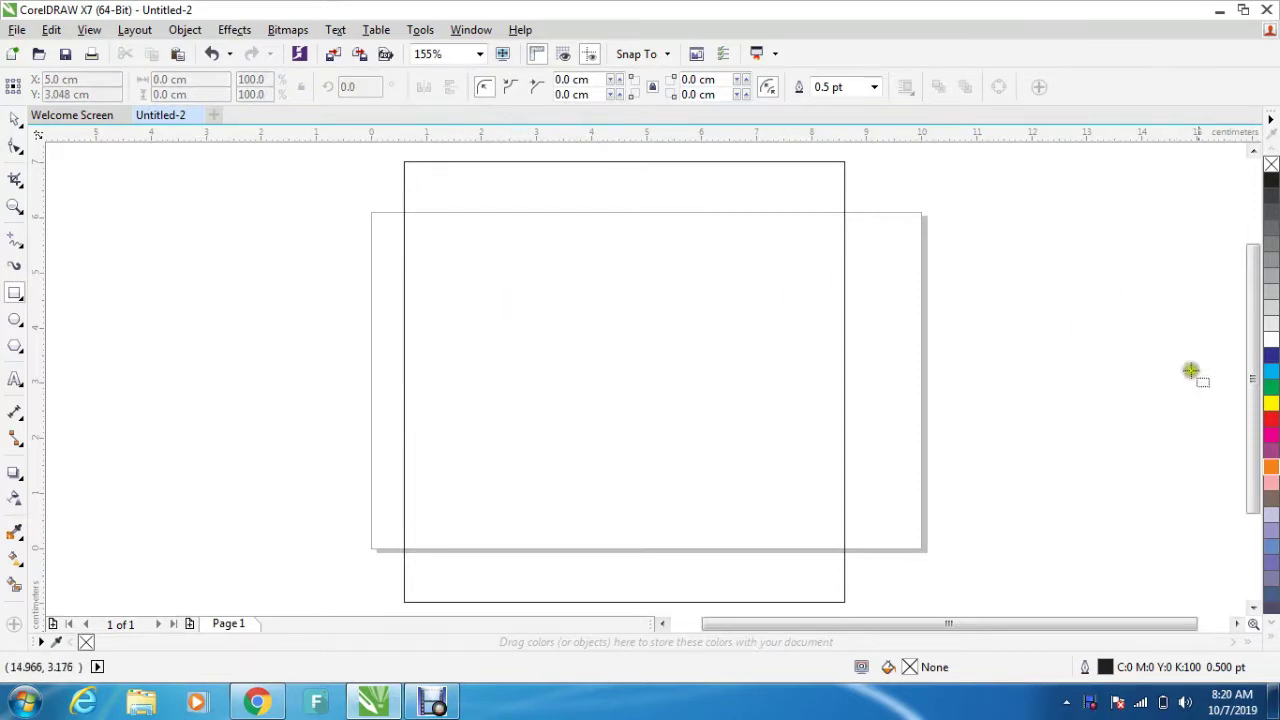
{"action": "left_click", "coordinate": [1271, 466]}
{"action": "left_click", "coordinate": [786, 218]}
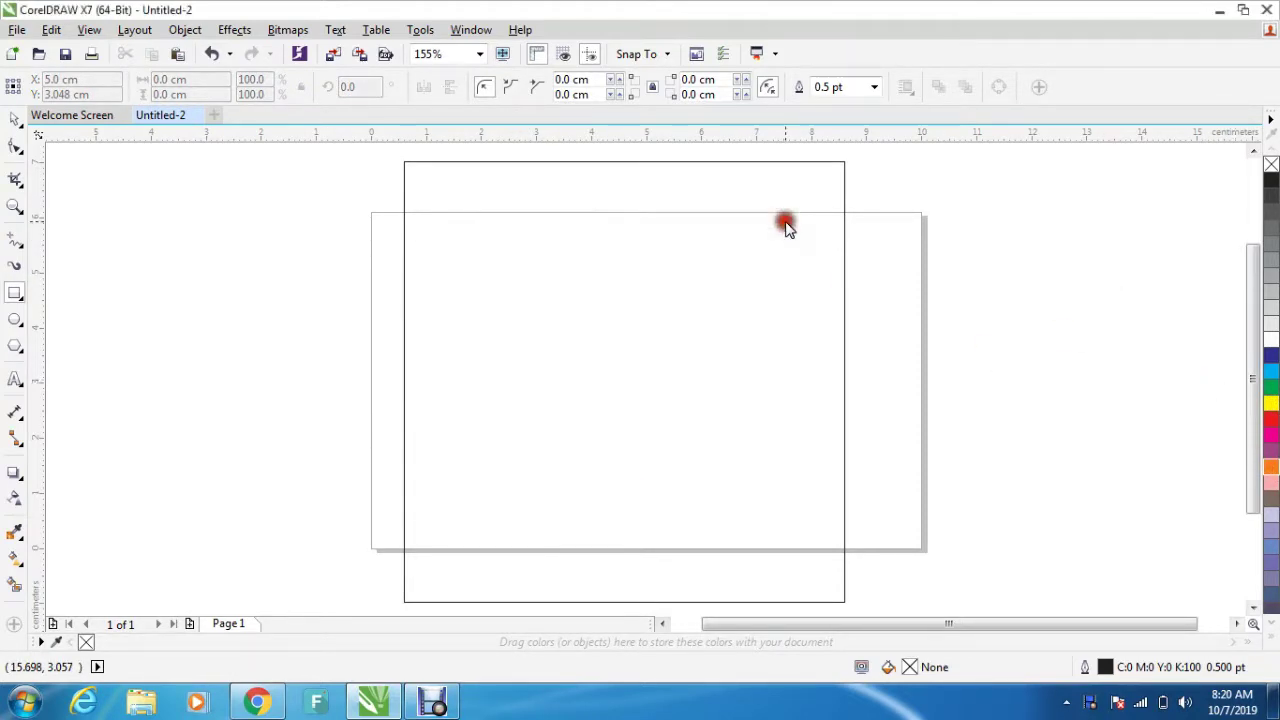
{"action": "left_click", "coordinate": [15, 118]}
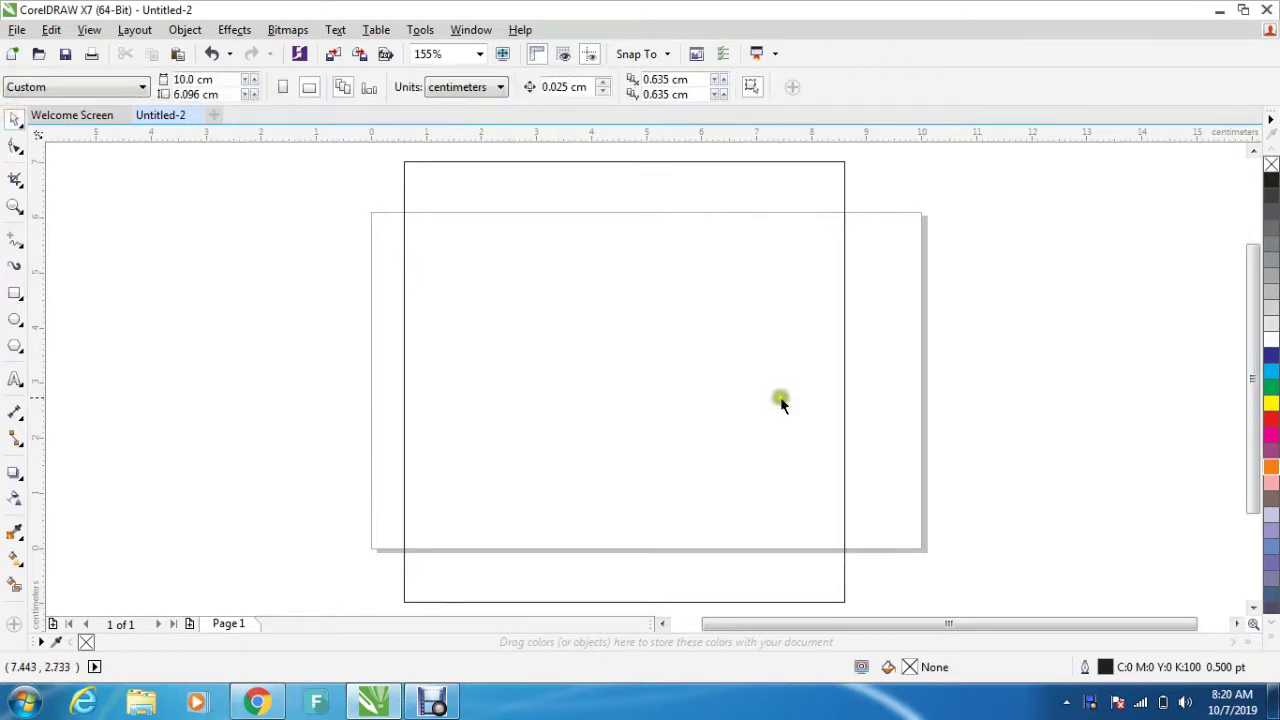
{"action": "left_click", "coordinate": [1272, 470]}
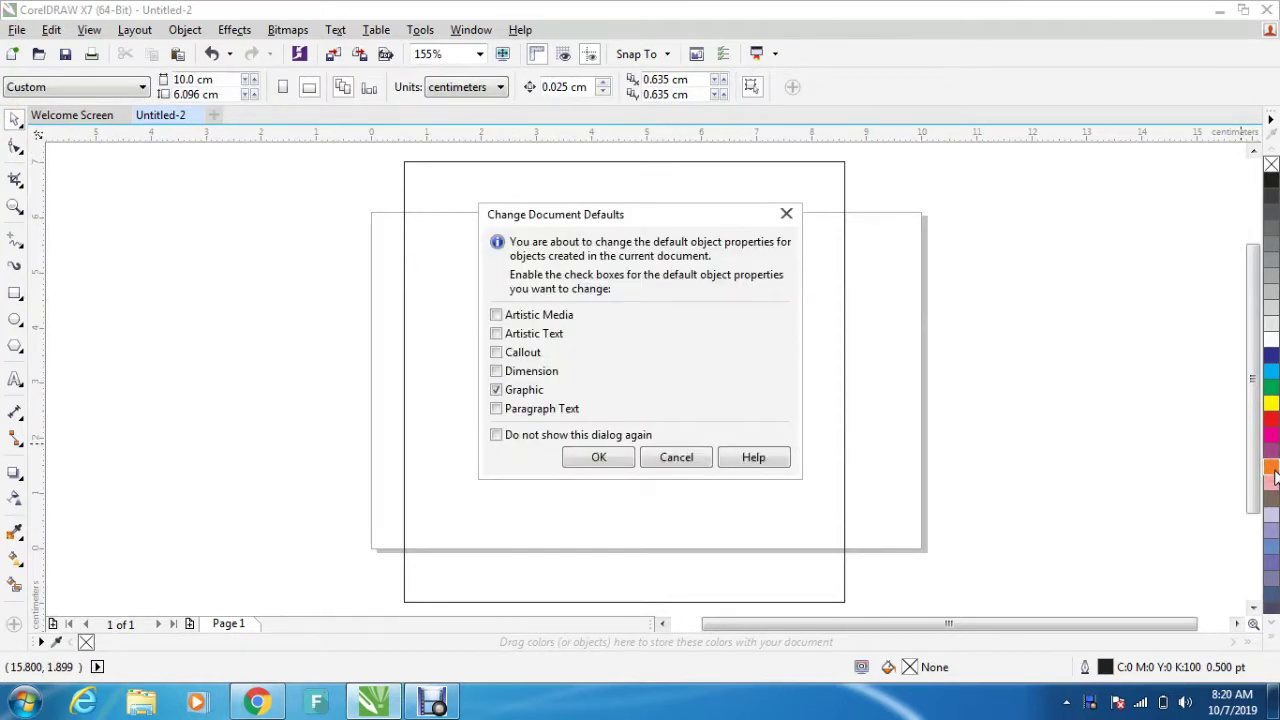
{"action": "left_click", "coordinate": [787, 216]}
Step: Fill the 8 cm square with orange
{"action": "left_click", "coordinate": [843, 216]}
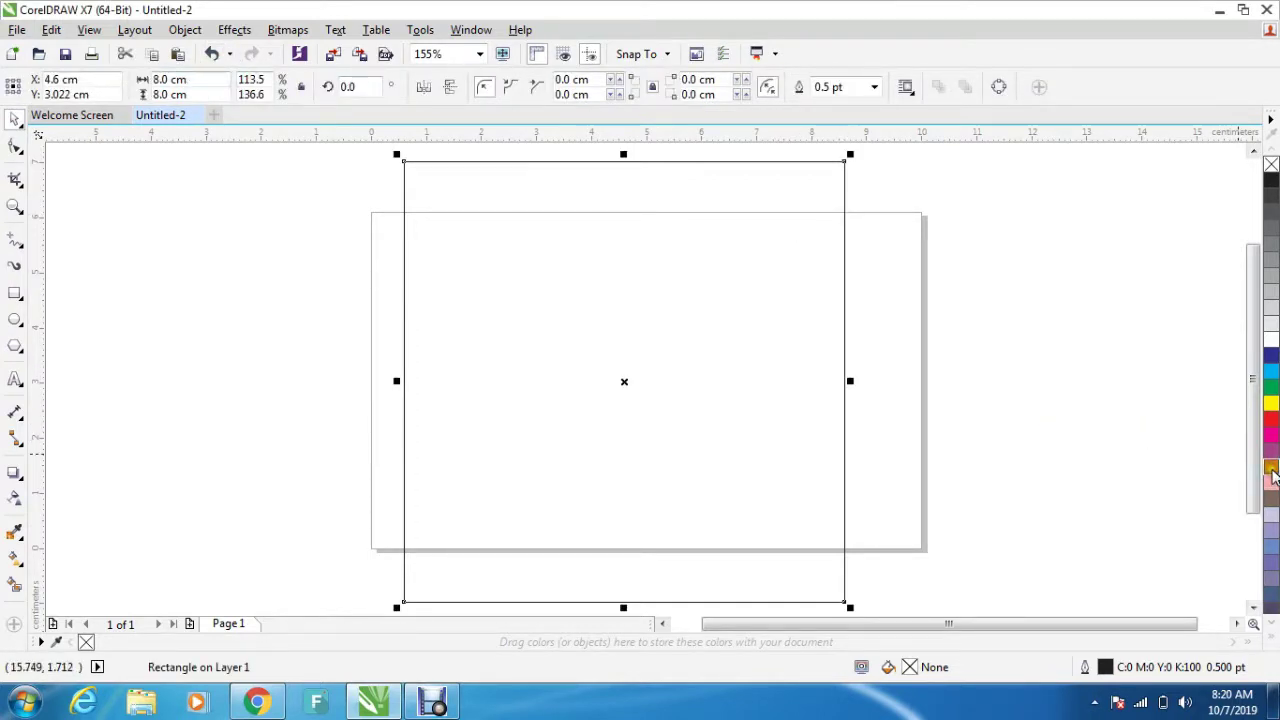
{"action": "left_click", "coordinate": [1271, 468]}
{"action": "left_click", "coordinate": [1032, 378]}
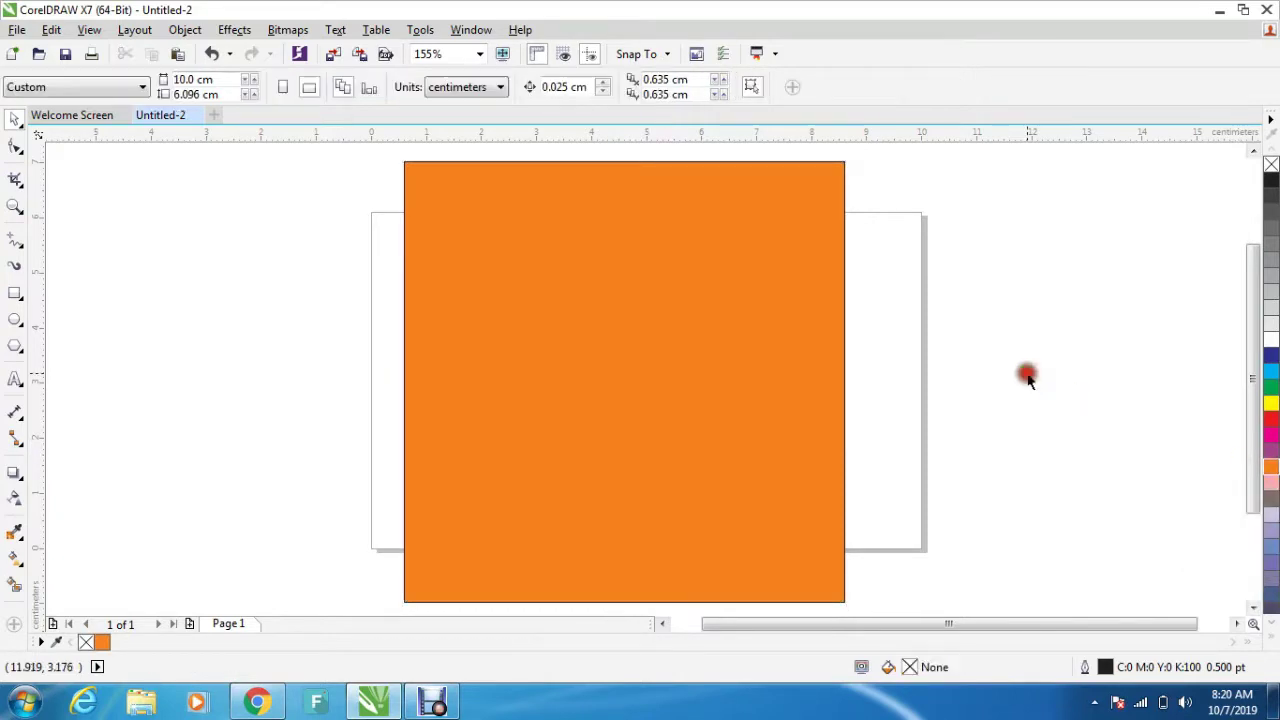
Step: Draw a white-filled rectangle about 4.1 by 3.5 cm inside the orange square and shift it slightly left of the square's centre
{"action": "left_click", "coordinate": [14, 292]}
{"action": "left_click_drag", "start_coordinate": [528, 283], "coordinate": [754, 476]}
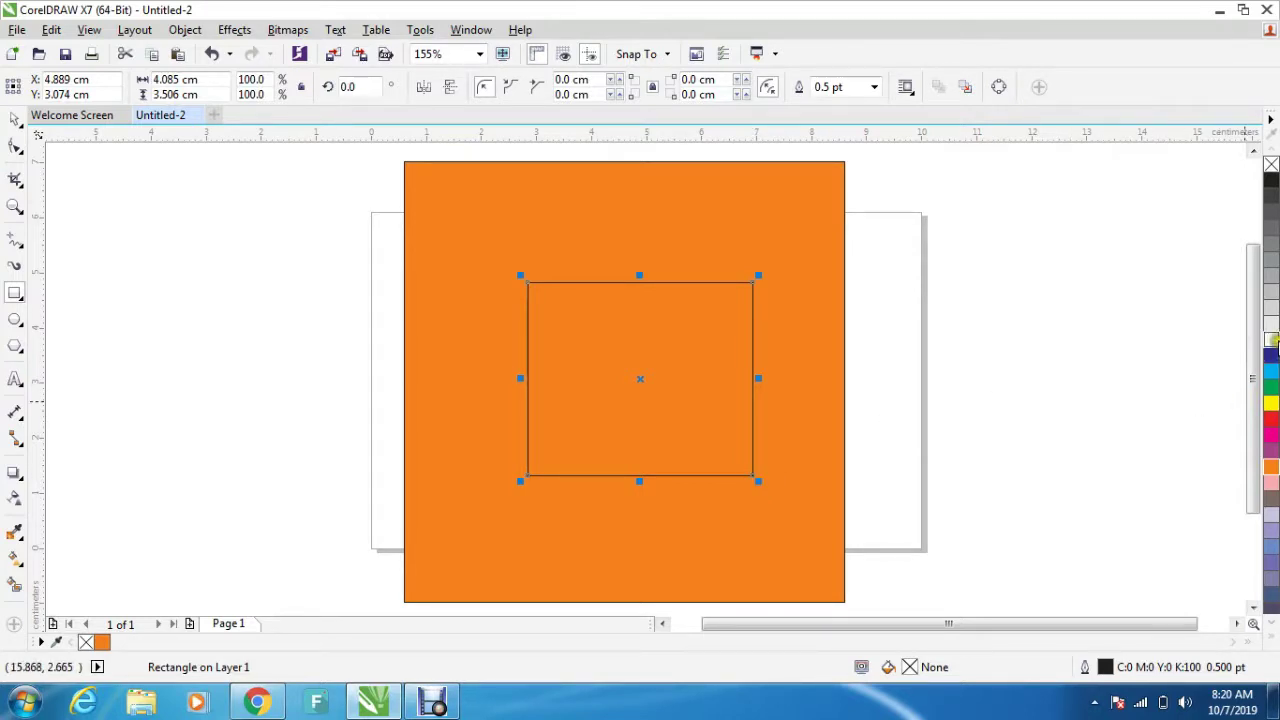
{"action": "left_click", "coordinate": [1272, 341]}
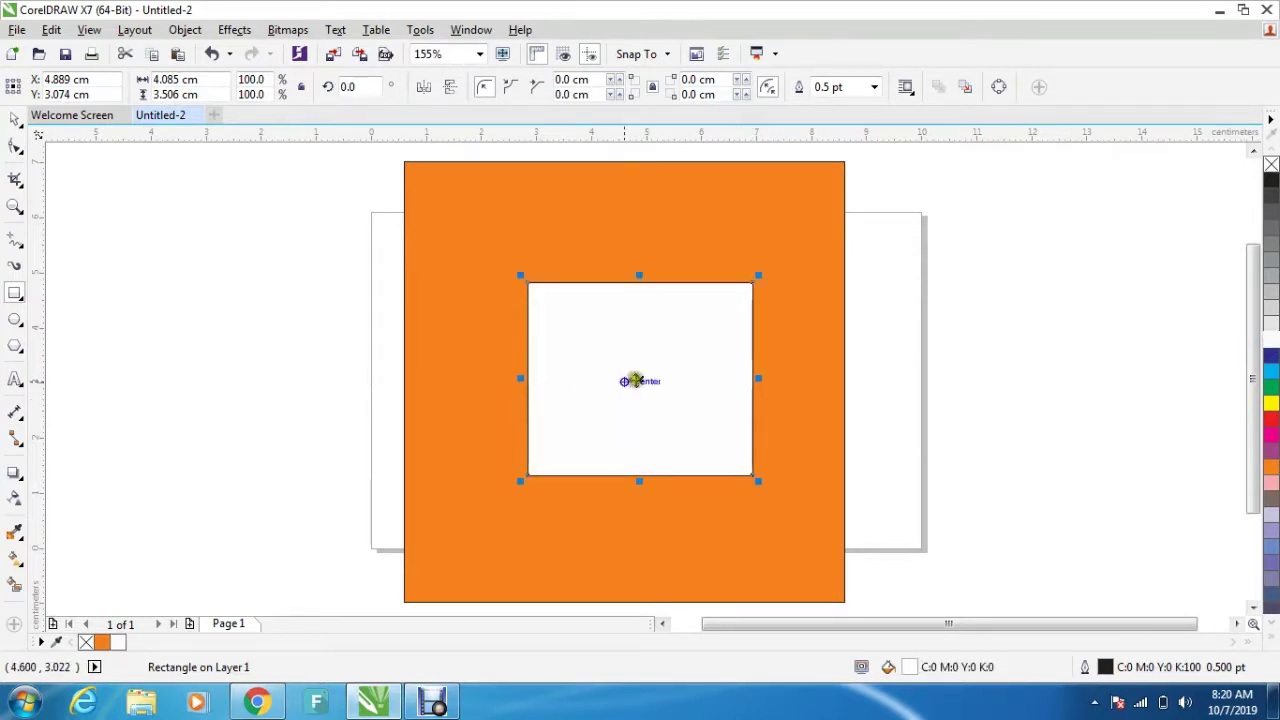
{"action": "left_click_drag", "start_coordinate": [641, 378], "coordinate": [611, 378]}
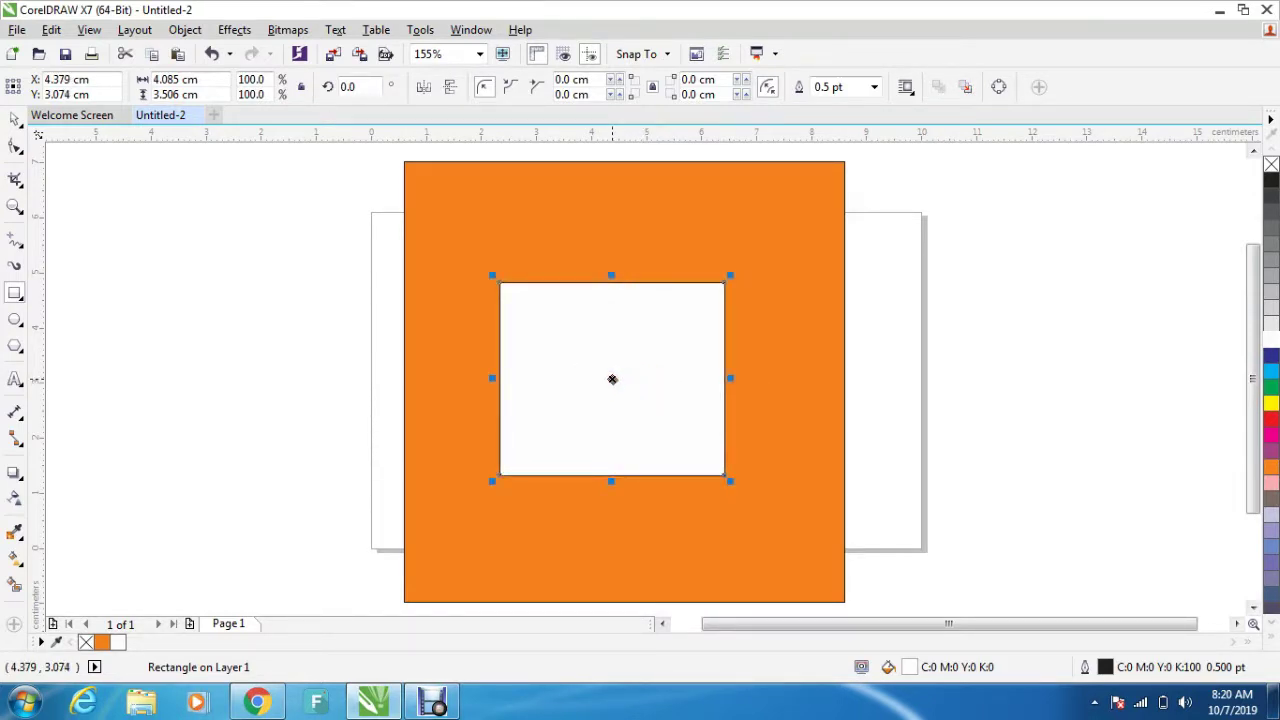
Step: Round only the upper-right corner of the white rectangle to a radius of about 0.9 cm with the Shape tool
{"action": "left_click", "coordinate": [17, 150]}
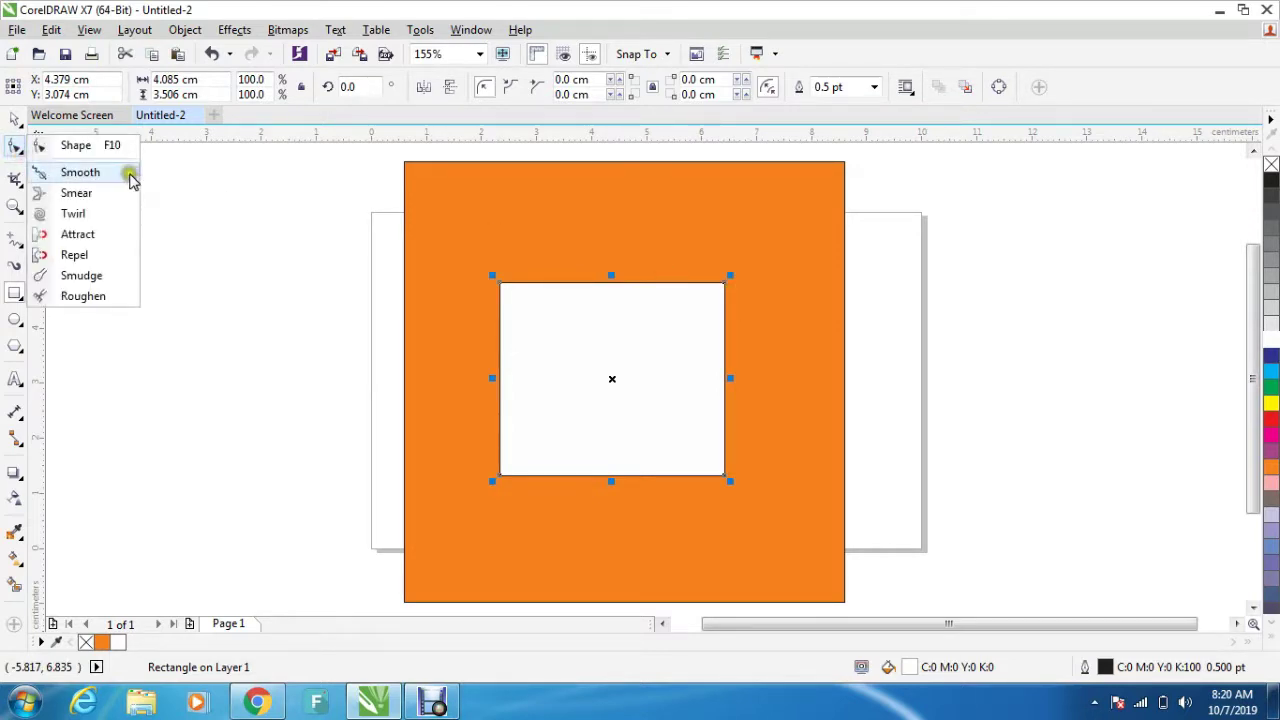
{"action": "left_click", "coordinate": [14, 146]}
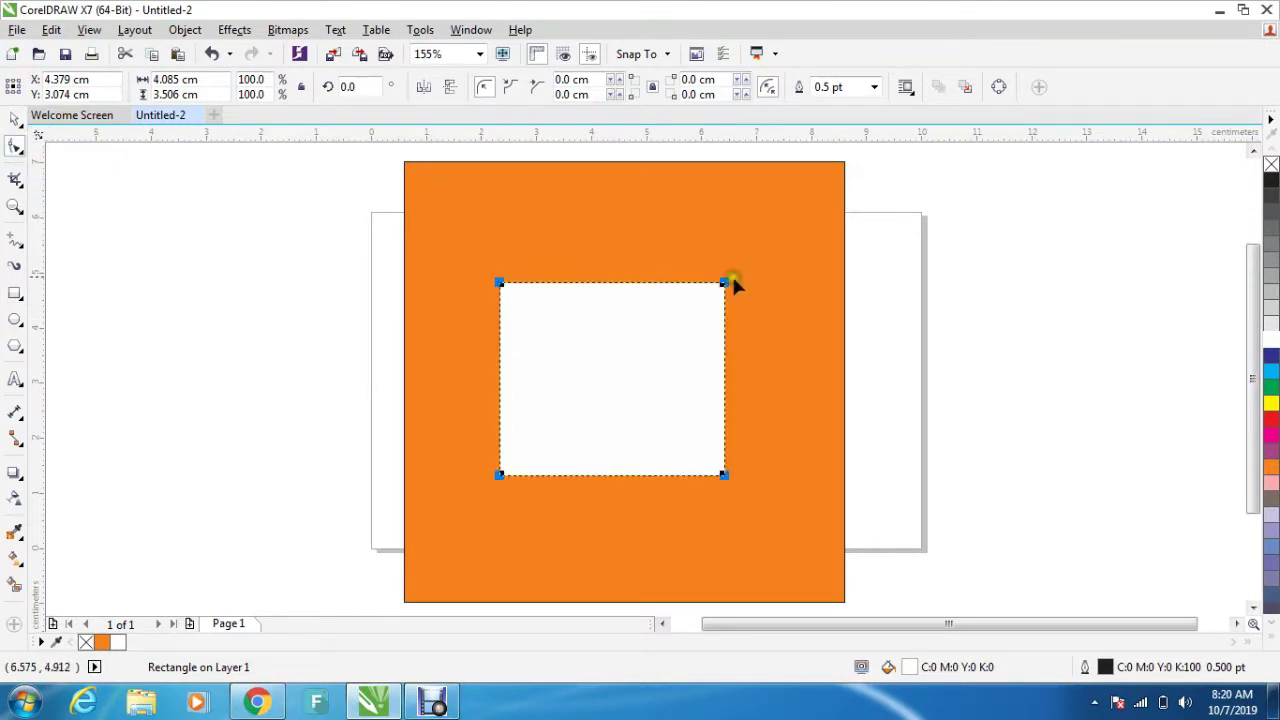
{"action": "left_click", "coordinate": [724, 284]}
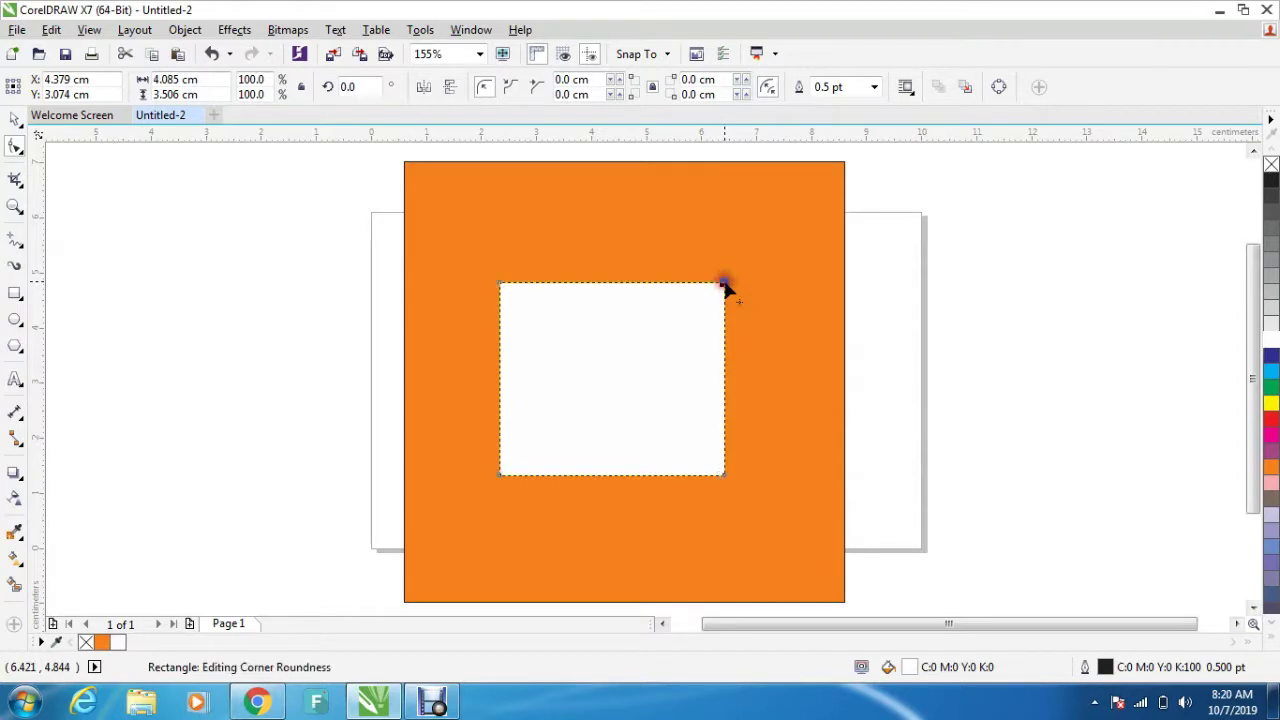
{"action": "left_click_drag", "start_coordinate": [724, 284], "coordinate": [677, 324]}
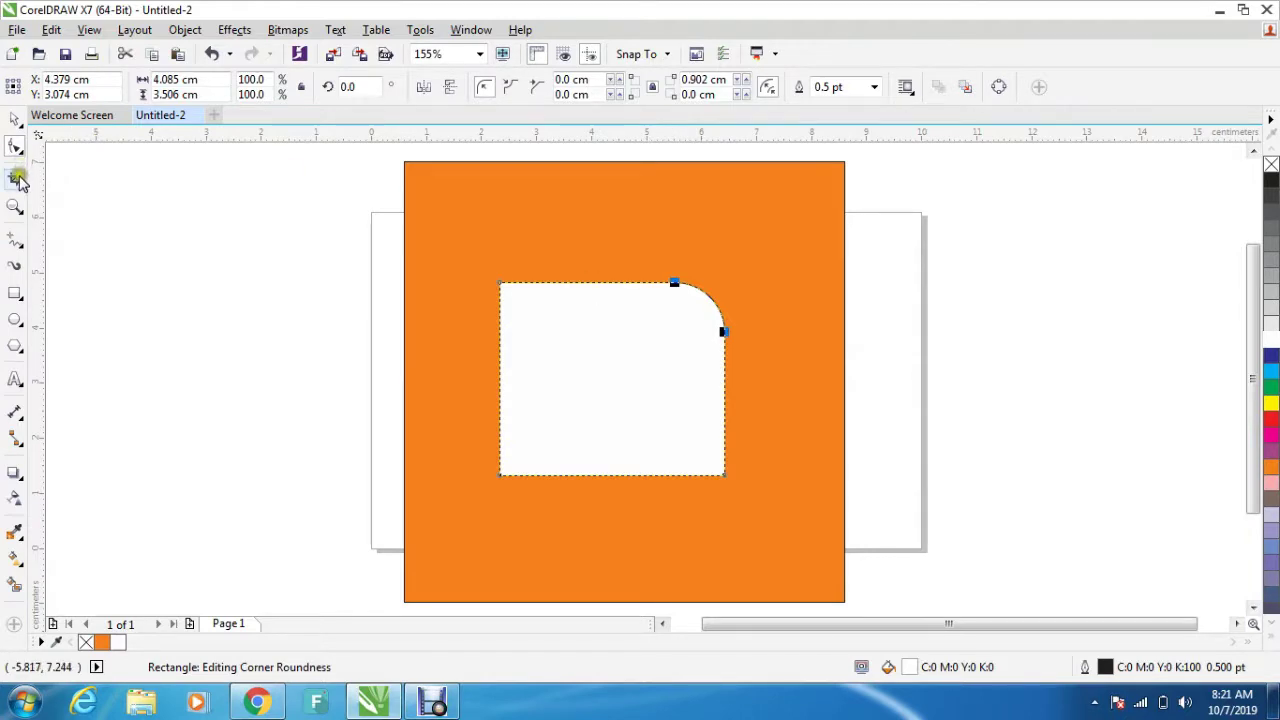
{"action": "left_click", "coordinate": [17, 118]}
Step: Draw a narrow upright bar about 0.68 by 2.64 cm on the white shape's bottom edge and nudge it right to about X 3.475 cm
{"action": "left_click", "coordinate": [15, 293]}
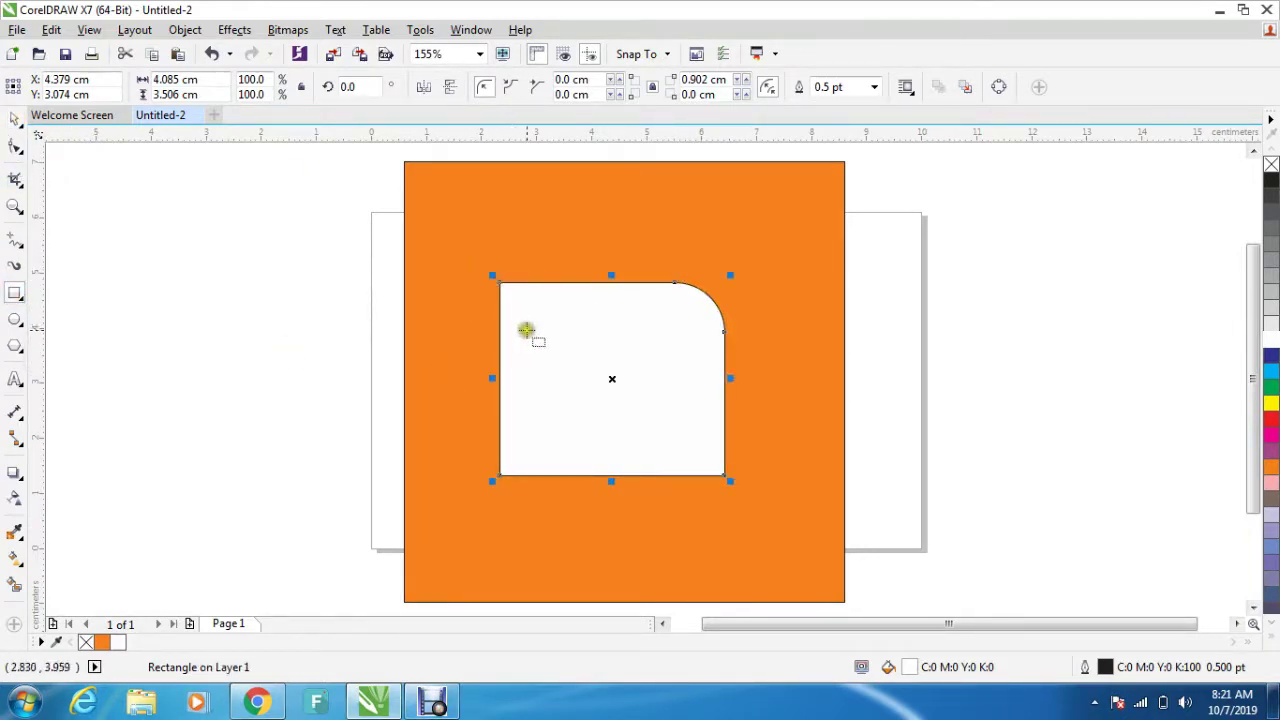
{"action": "mouse_move", "coordinate": [527, 330]}
{"action": "left_mouse_down"}
{"action": "mouse_move", "coordinate": [583, 449]}
{"action": "mouse_move", "coordinate": [586, 531]}
{"action": "mouse_move", "coordinate": [565, 475]}
{"action": "left_mouse_up"}
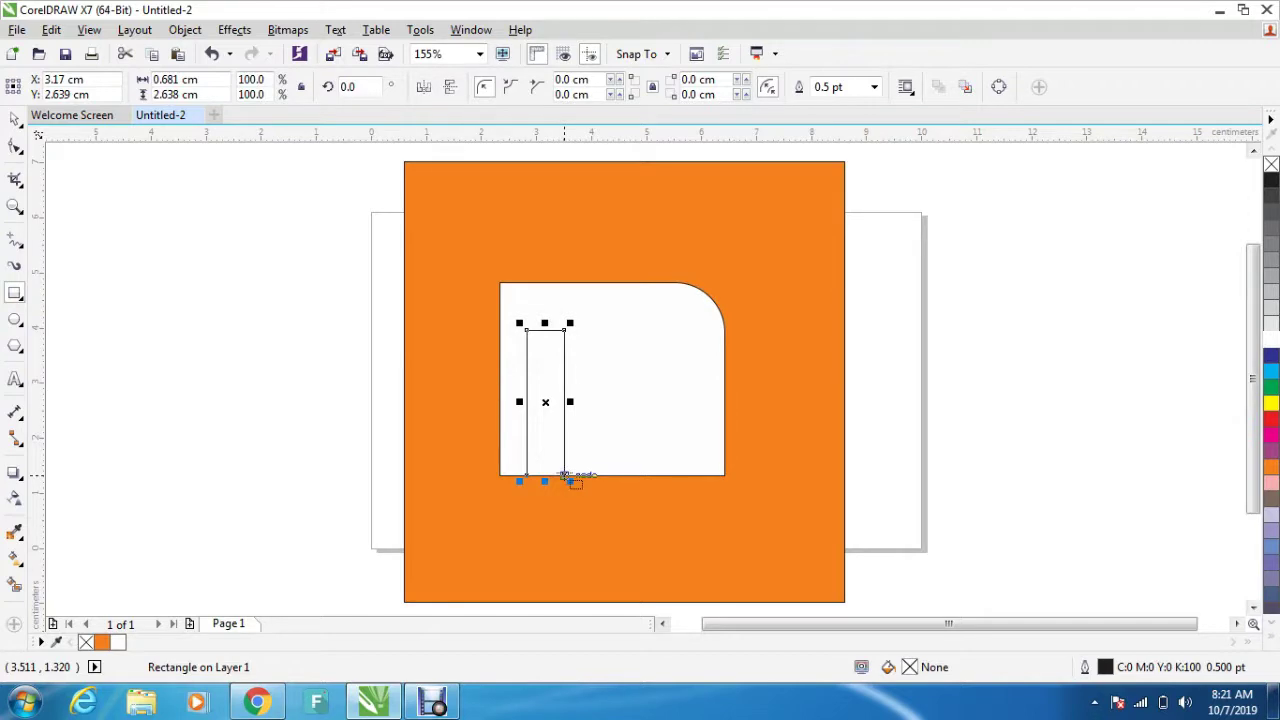
{"action": "key", "text": "Right"}
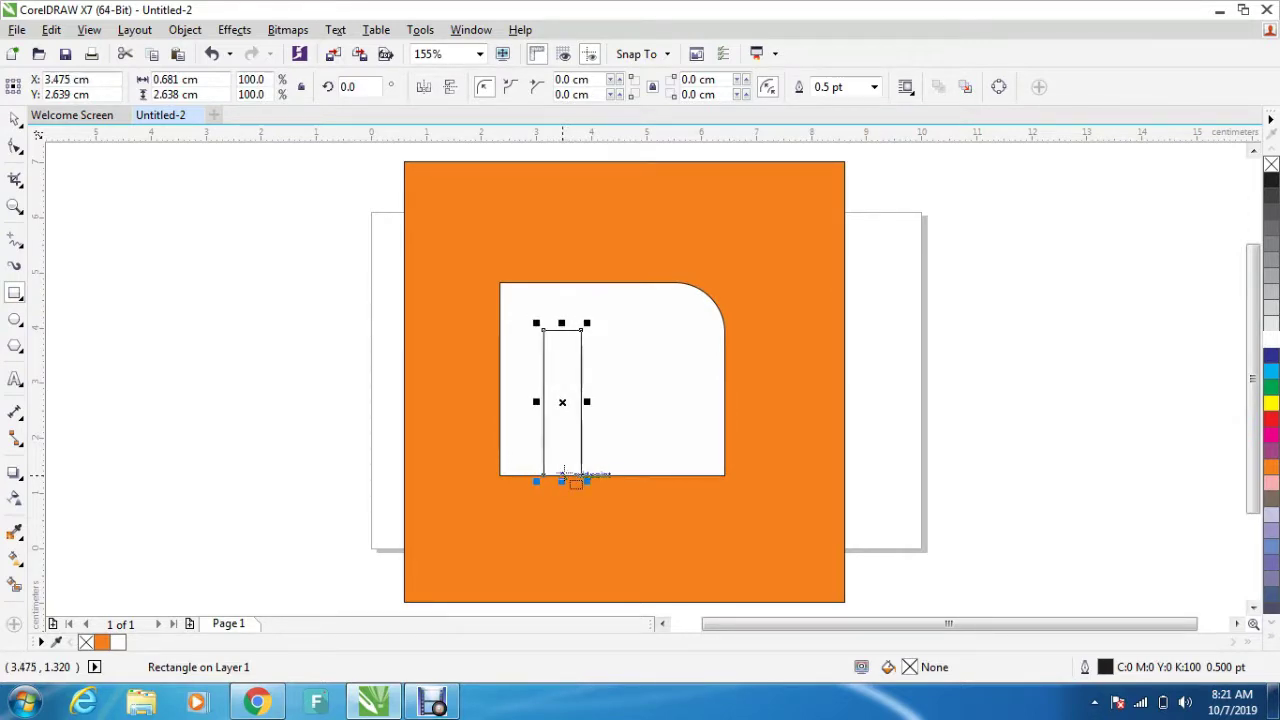
Step: Duplicate the narrow bar and nudge the copy right along the white shape's bottom edge to about X 5.1 cm
{"action": "key", "text": "KP_Add"}
{"action": "key", "text": "Right"}
{"action": "key", "text": "Right"}
{"action": "key", "text": "Right"}
{"action": "key", "text": "Right"}
{"action": "key", "text": "Right"}
{"action": "key", "text": "Right"}
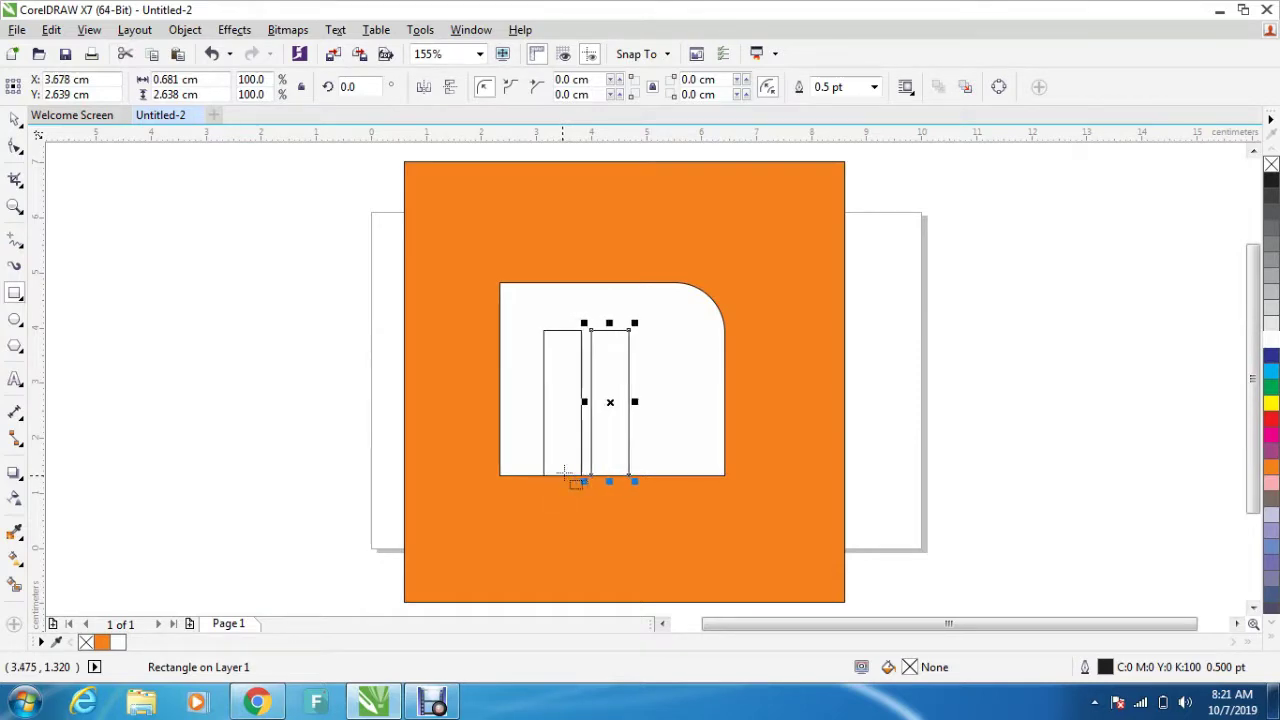
{"action": "key", "text": "Right"}
{"action": "key", "text": "Right"}
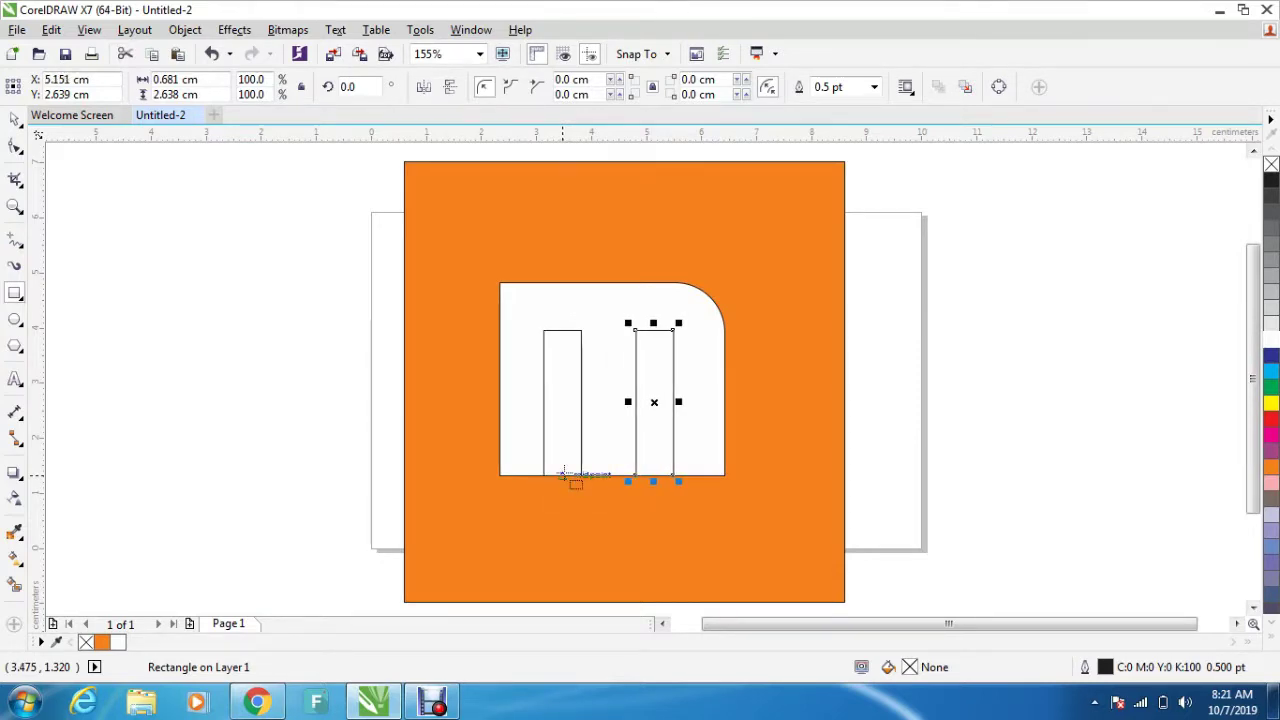
{"action": "key", "text": "Right"}
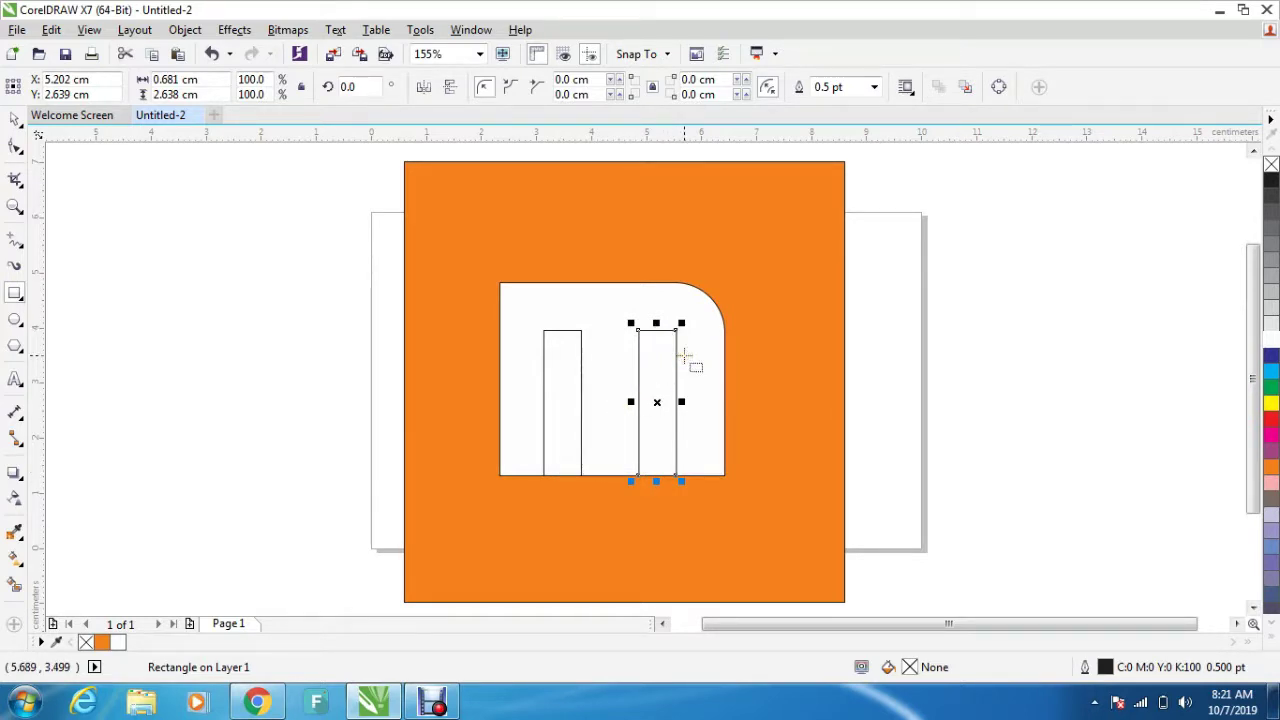
{"action": "key", "text": "Left"}
{"action": "key", "text": "Left"}
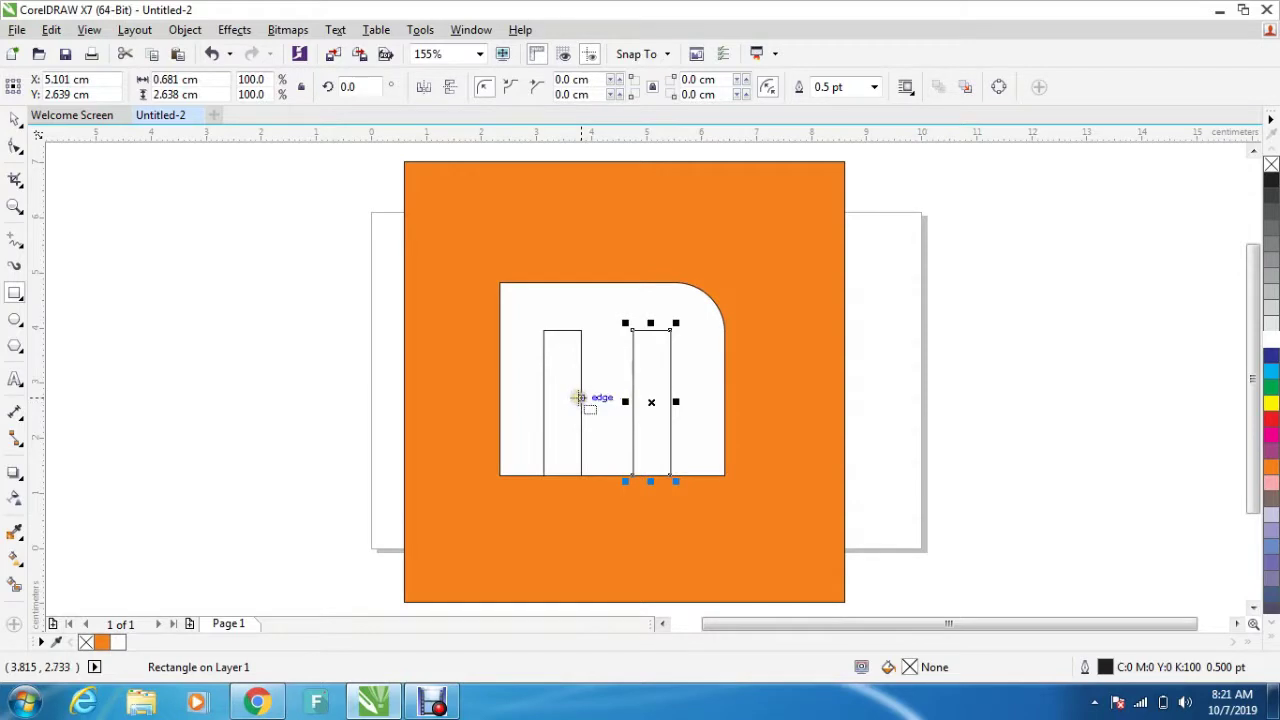
Step: Nudge the left bar slightly right to about X 3.58 cm
{"action": "left_click", "coordinate": [580, 398]}
{"action": "key", "text": "Right"}
{"action": "key", "text": "Right"}
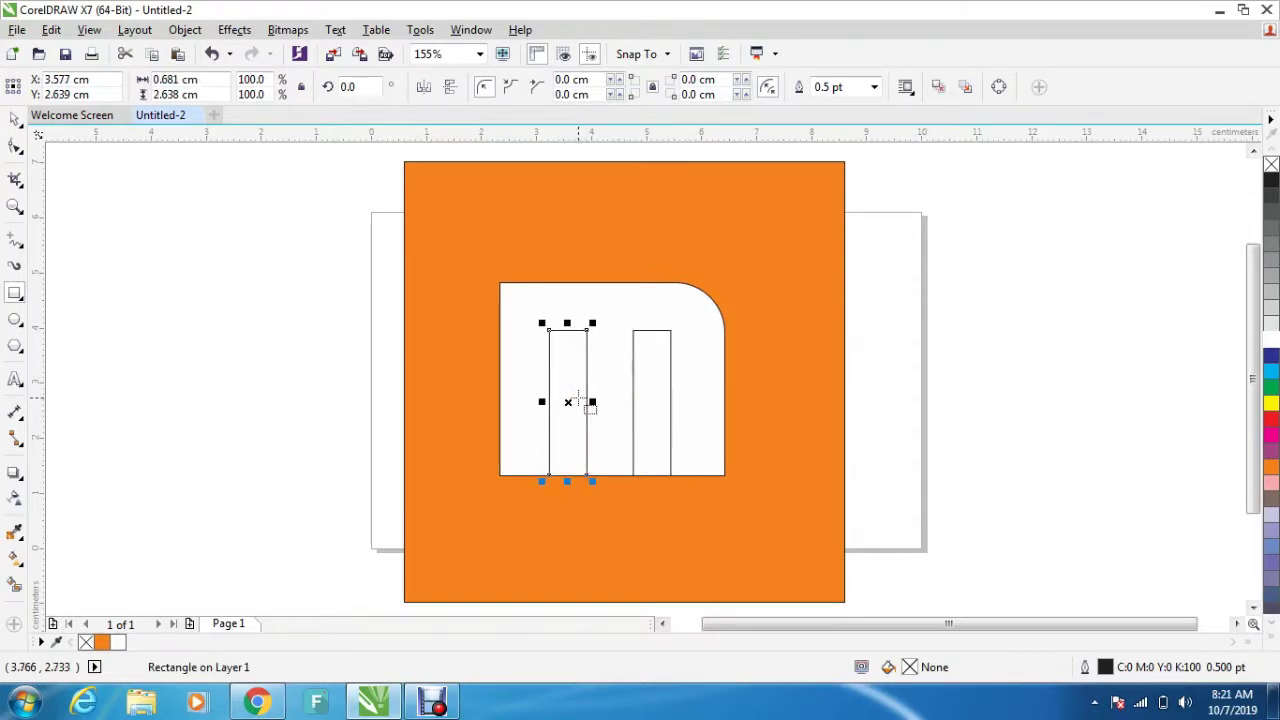
Step: Shorten both bars from their upper ends, the right one to about 2.47 cm and the left one to about 2.38 cm high
{"action": "left_click", "coordinate": [650, 328]}
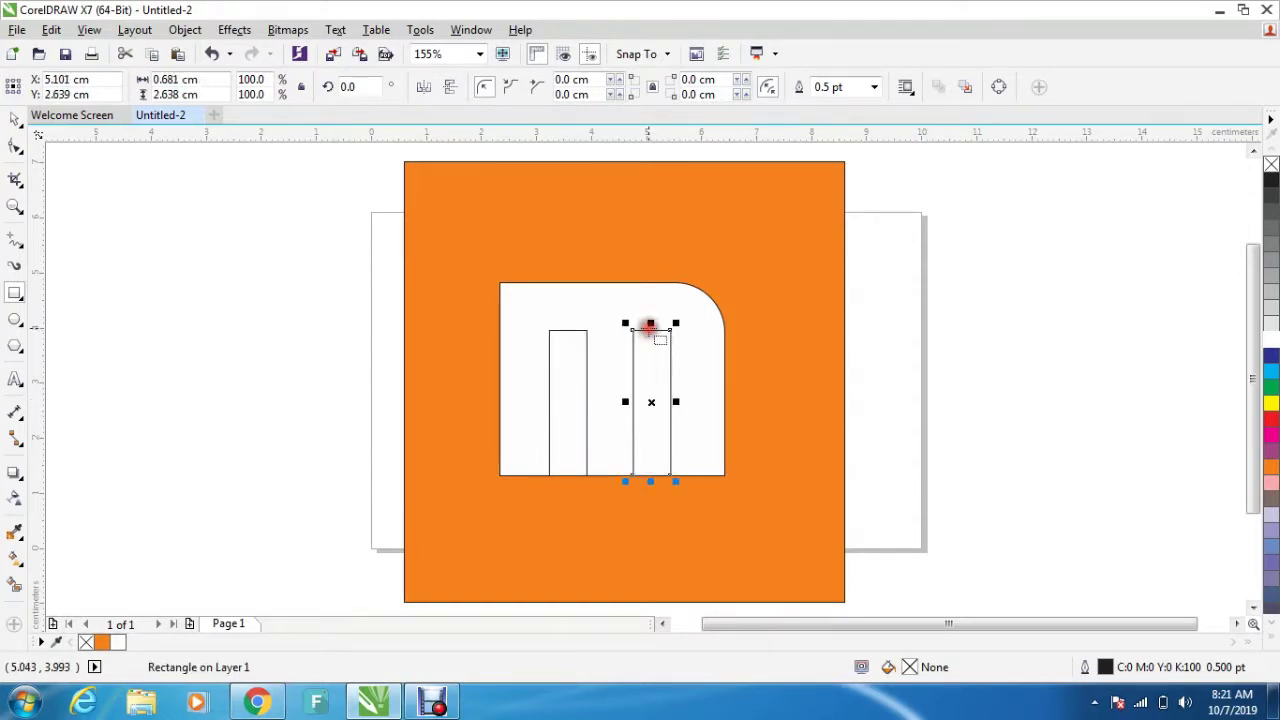
{"action": "left_click_drag", "start_coordinate": [650, 327], "coordinate": [651, 335]}
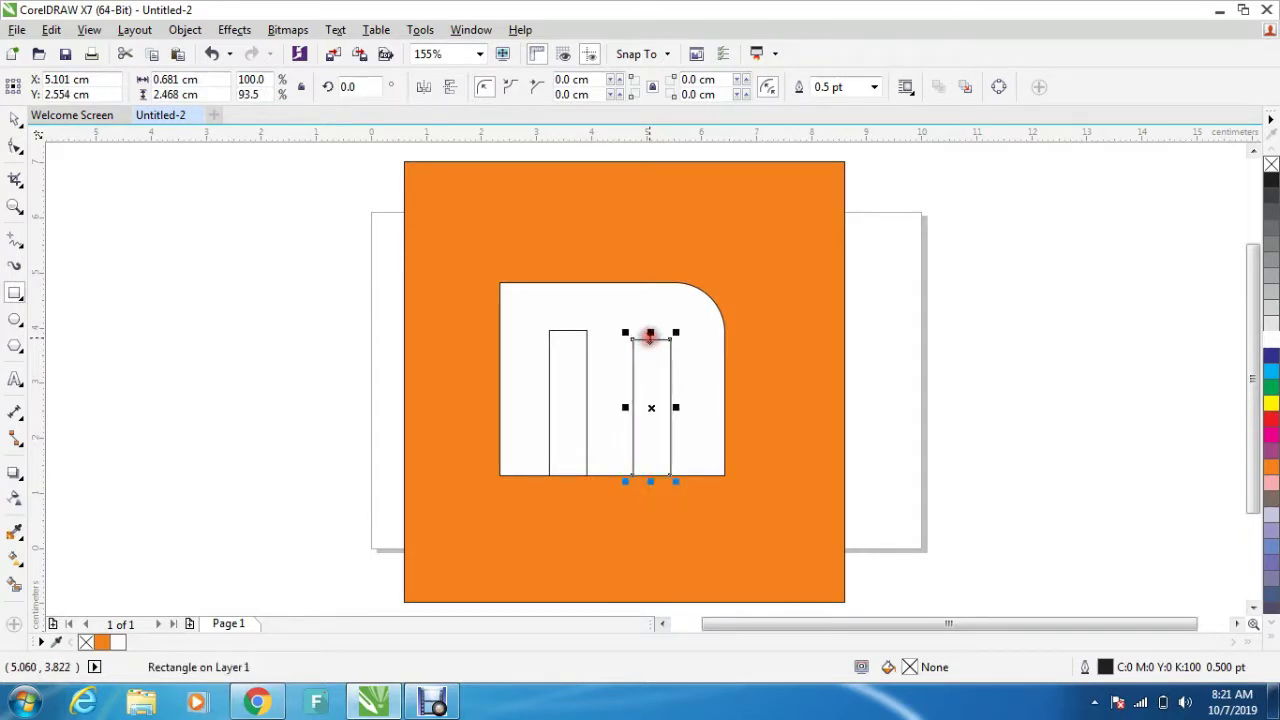
{"action": "left_click", "coordinate": [568, 329]}
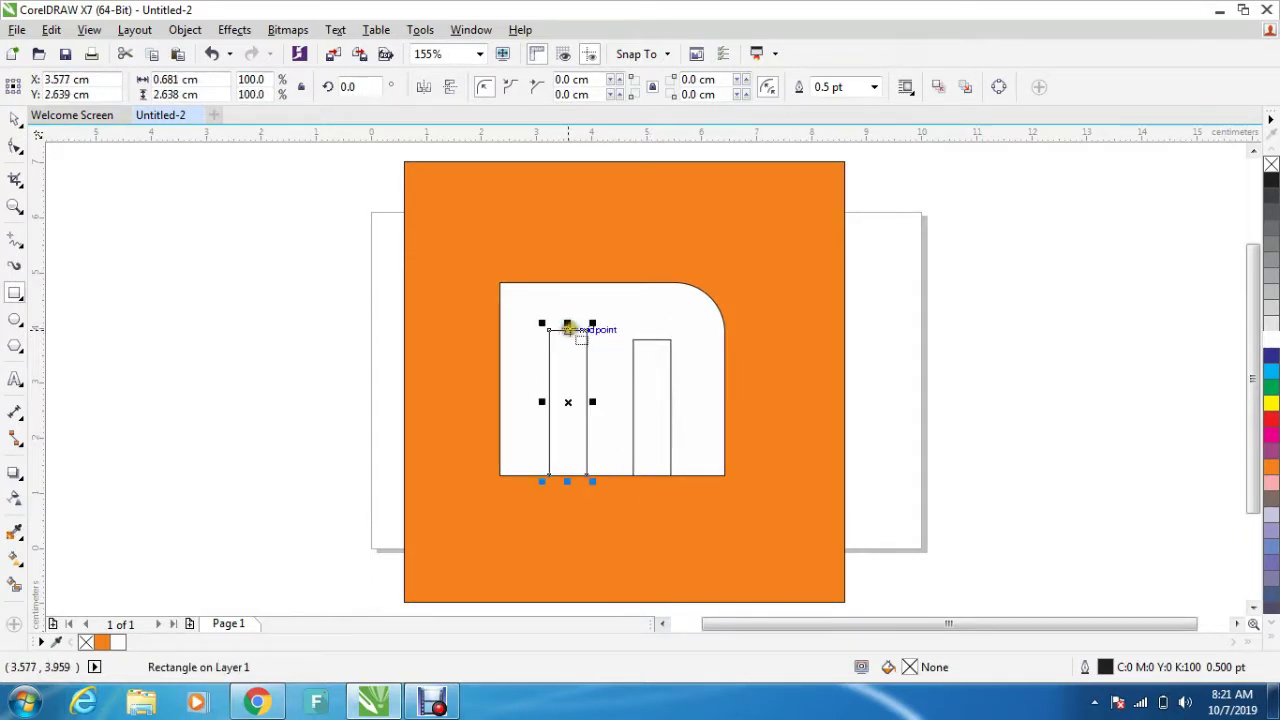
{"action": "left_click_drag", "start_coordinate": [568, 324], "coordinate": [565, 335]}
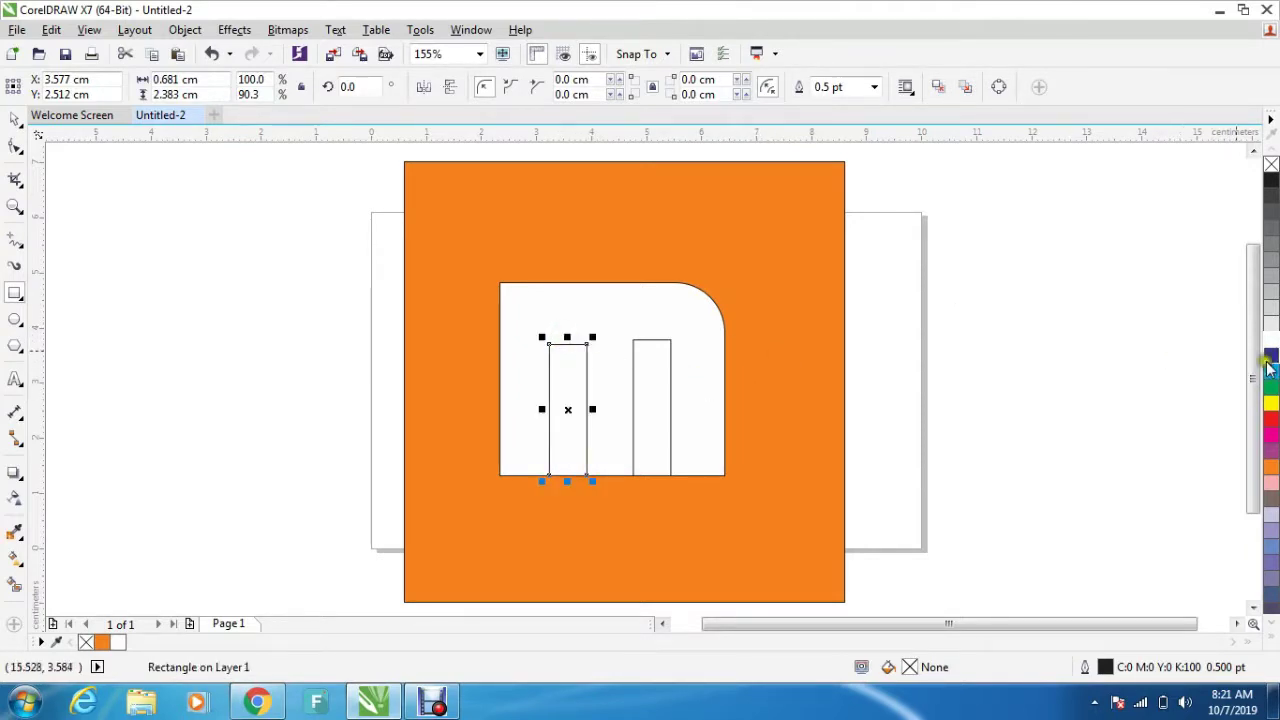
Step: Fill both narrow bars with the same orange as the background square
{"action": "left_click", "coordinate": [1273, 468]}
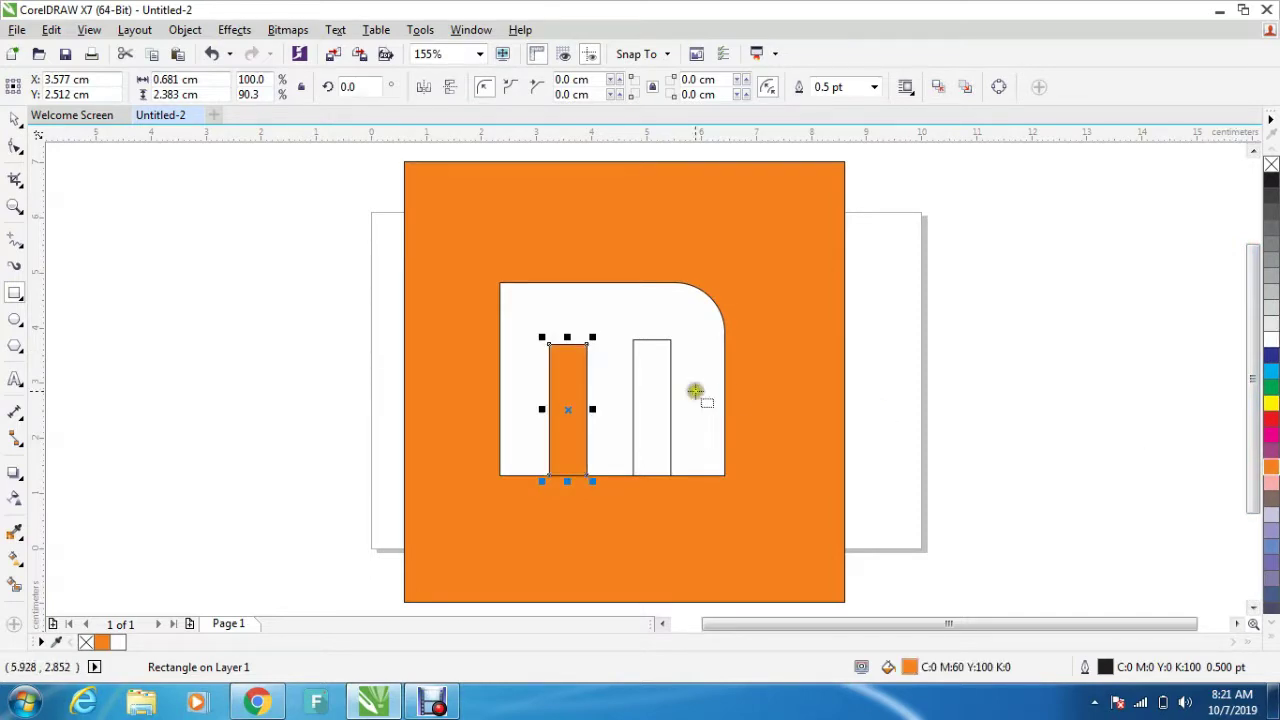
{"action": "left_click", "coordinate": [652, 407]}
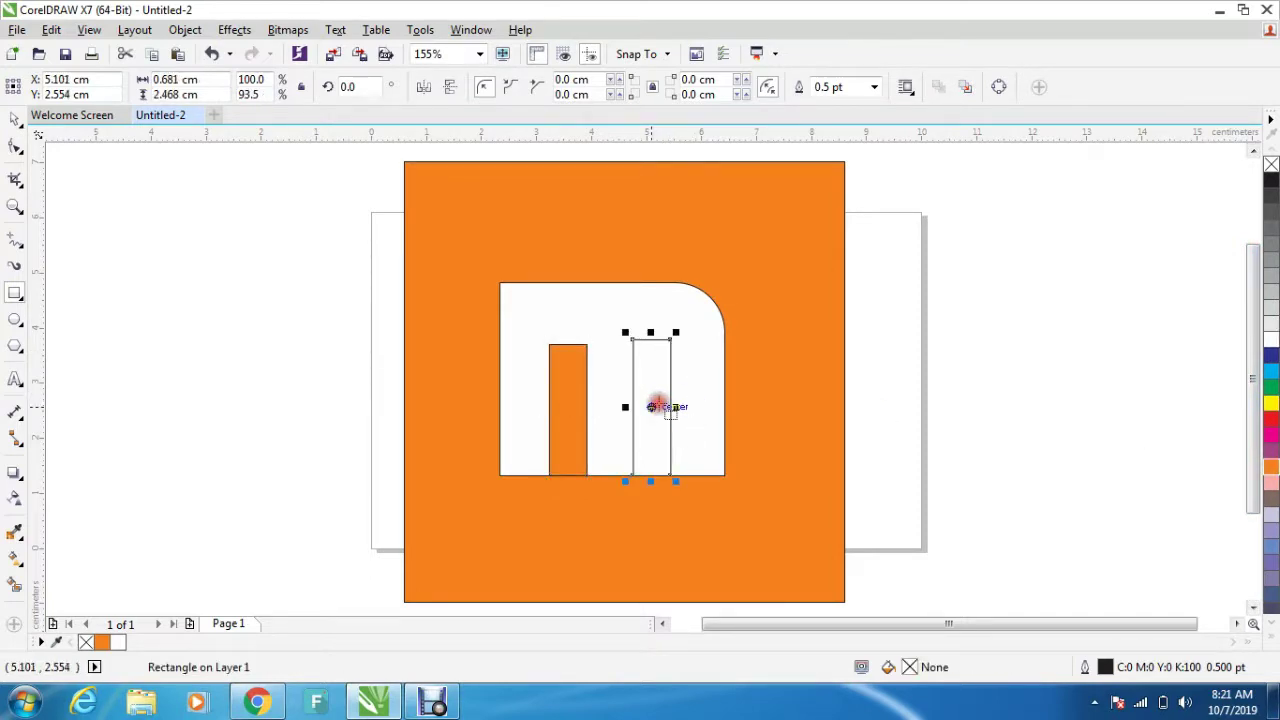
{"action": "left_click", "coordinate": [1268, 470]}
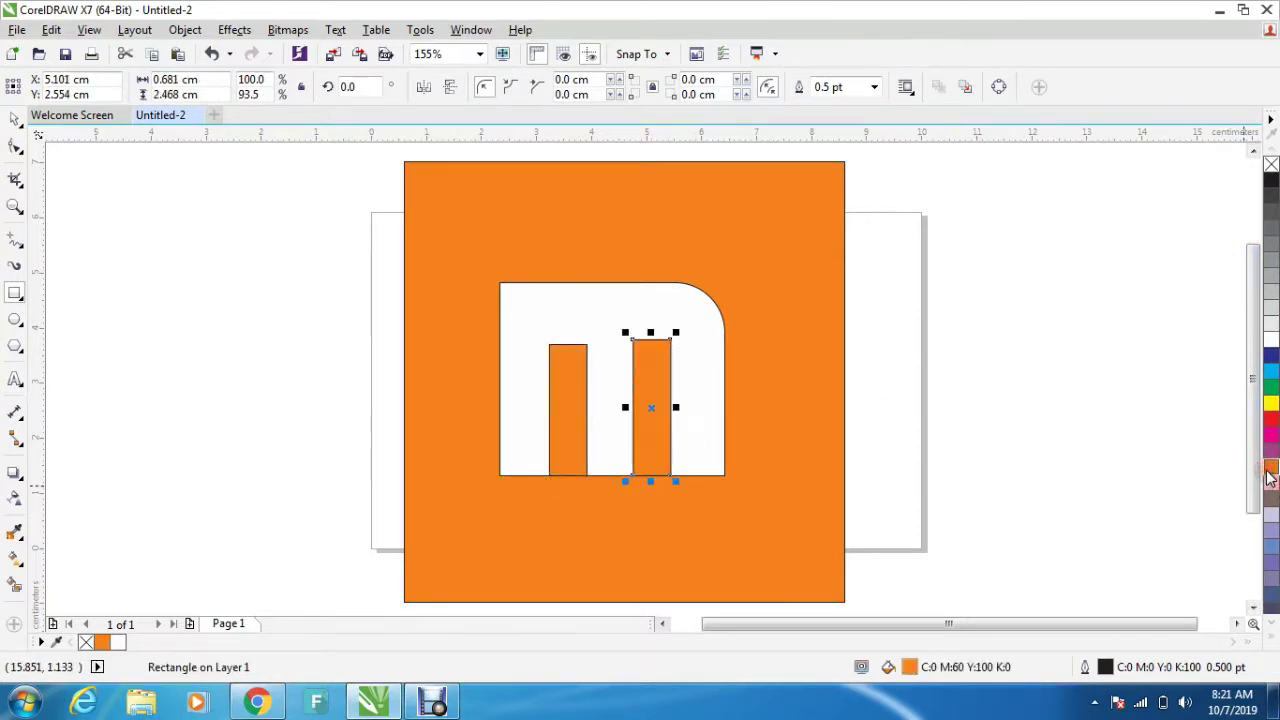
{"action": "left_click", "coordinate": [826, 527]}
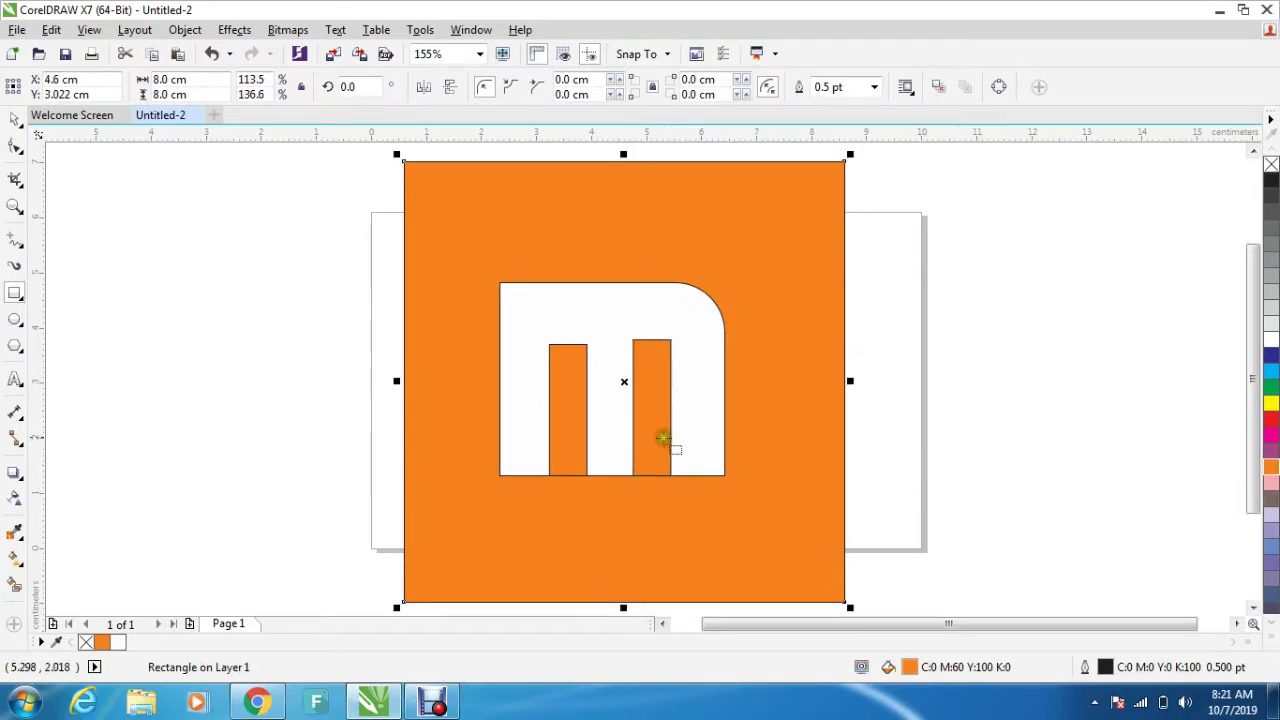
{"action": "left_click", "coordinate": [659, 435]}
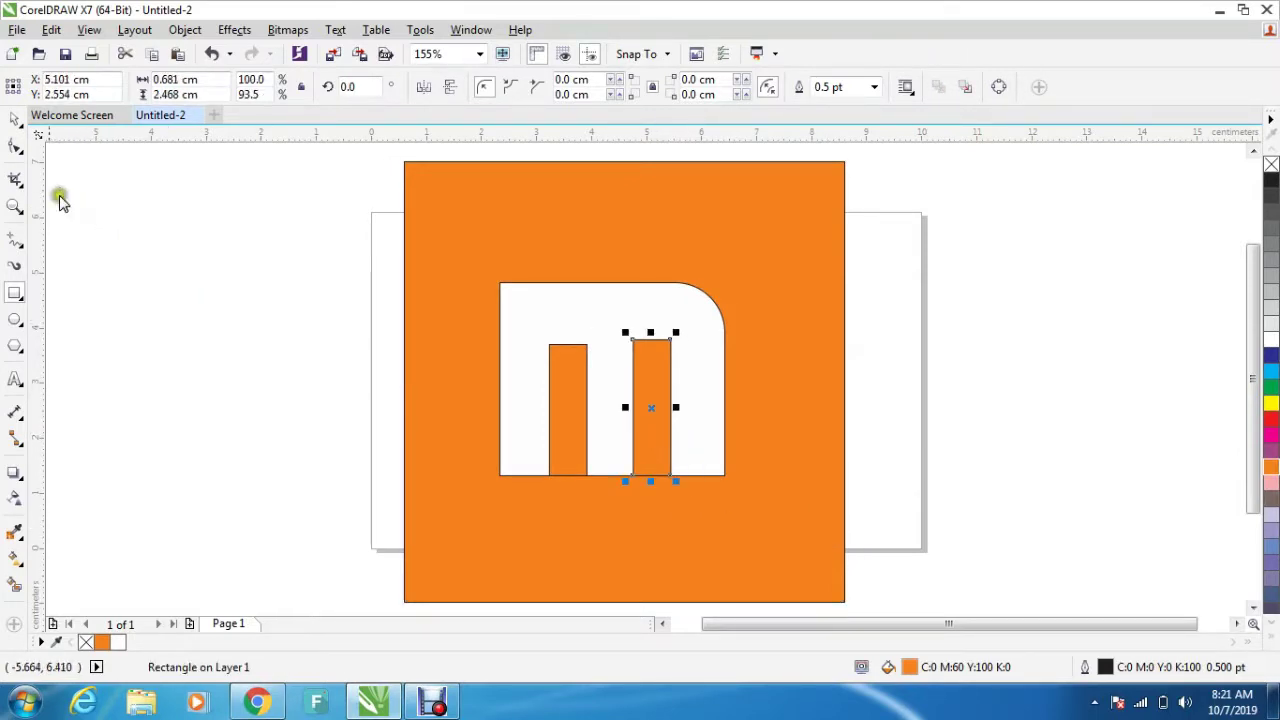
Step: Round only the upper-right corner of the right orange bar to a radius of about 0.2 cm
{"action": "left_click", "coordinate": [16, 148]}
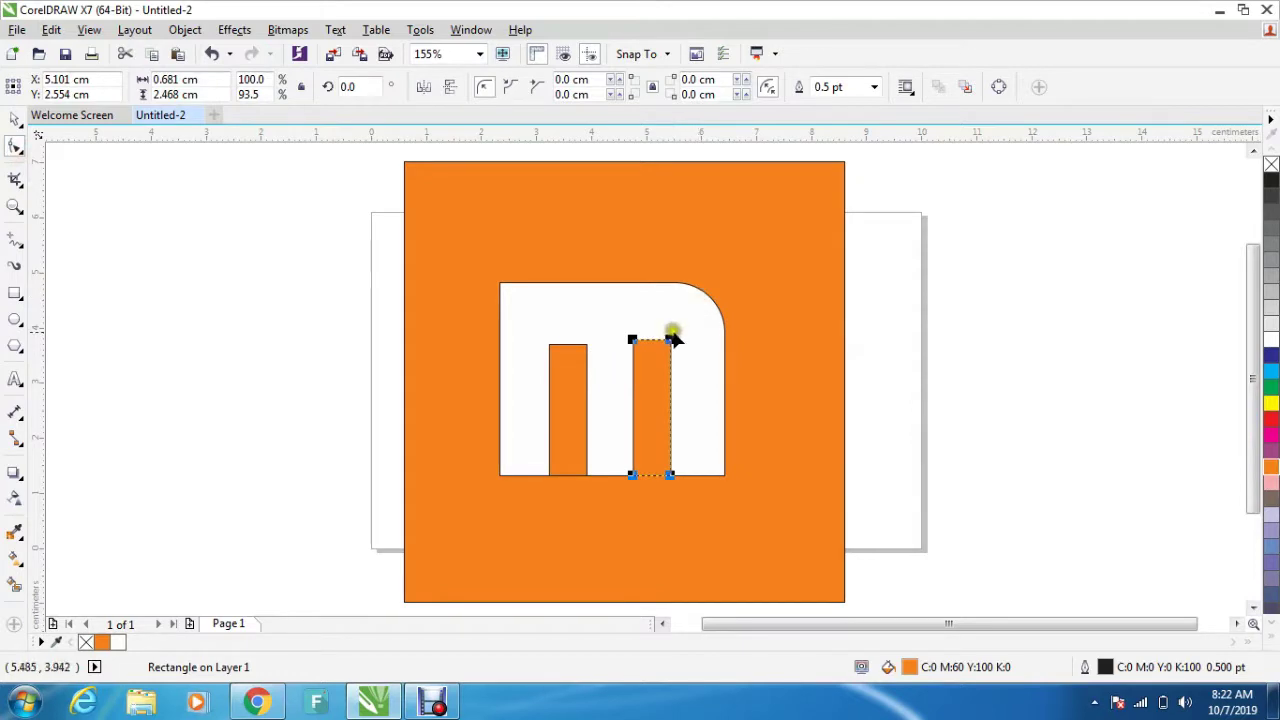
{"action": "left_click_drag", "start_coordinate": [670, 341], "coordinate": [662, 357]}
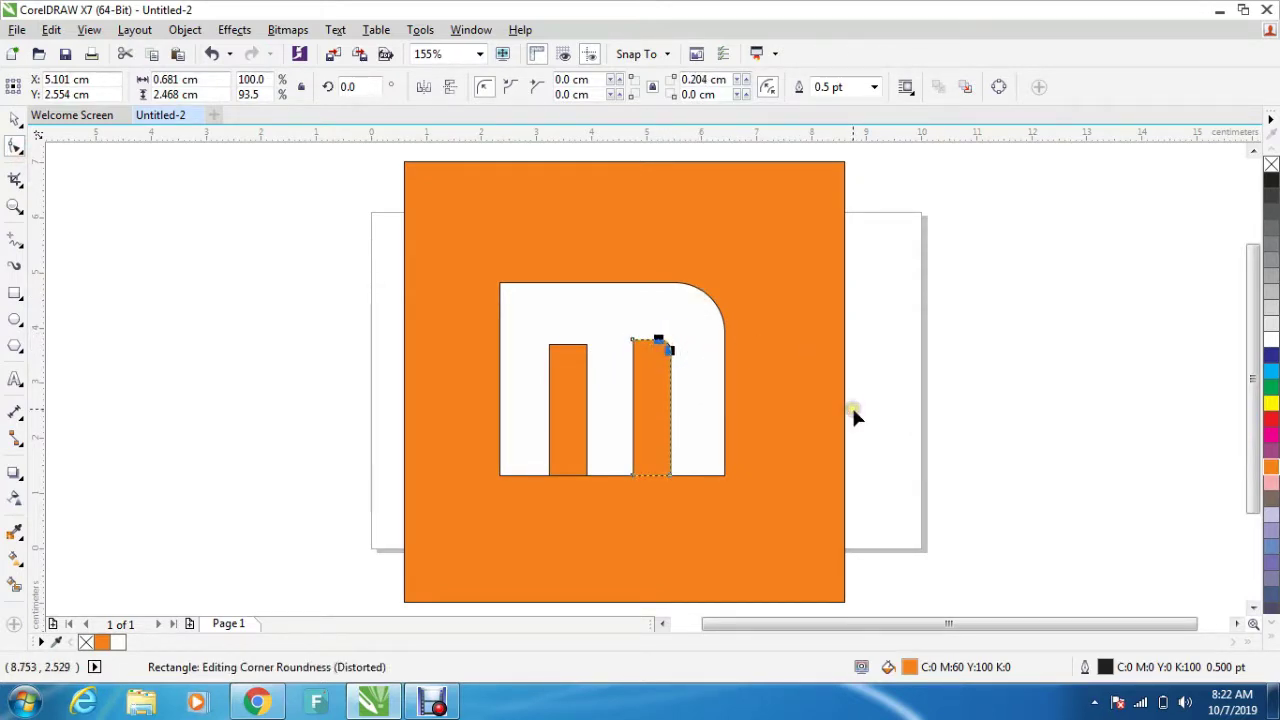
Step: Duplicate the left orange bar and nudge the copy right, past the white shape, to about X 7.18 cm
{"action": "left_click", "coordinate": [572, 392]}
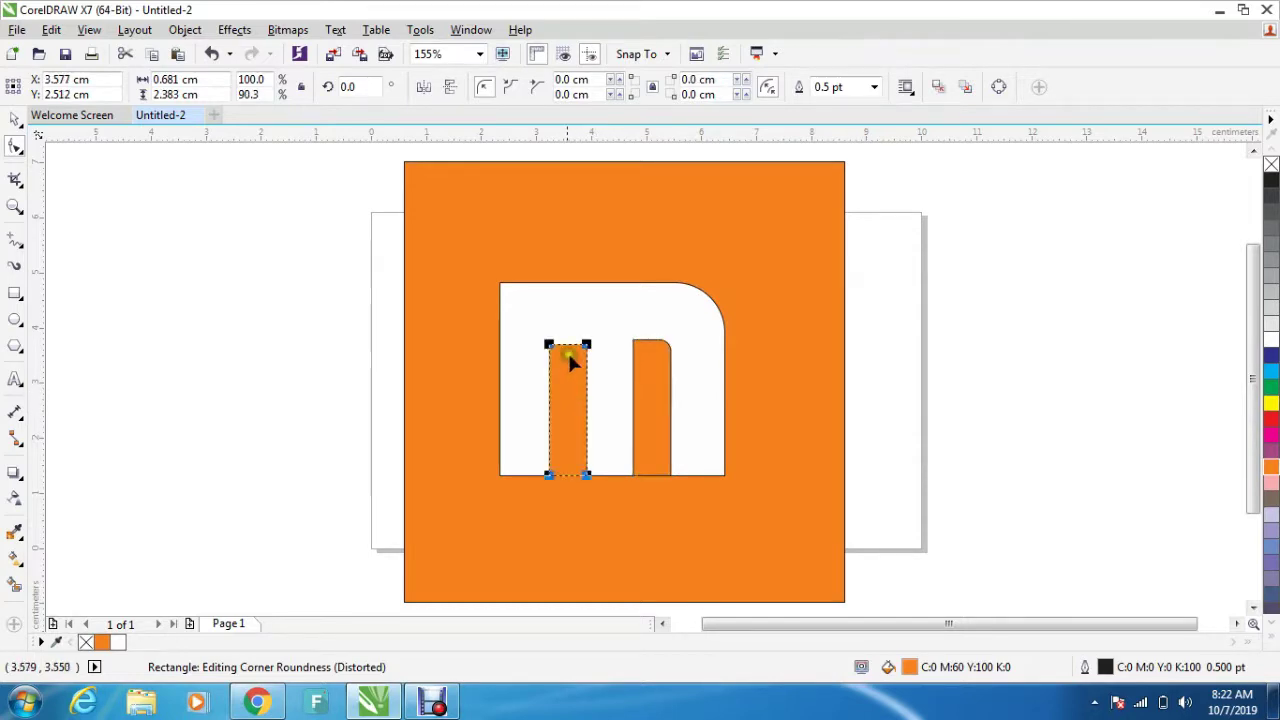
{"action": "left_click", "coordinate": [15, 119]}
{"action": "mouse_move", "coordinate": [571, 337]}
{"action": "left_mouse_down"}
{"action": "mouse_move", "coordinate": [585, 350]}
{"action": "mouse_move", "coordinate": [574, 335]}
{"action": "left_mouse_up"}
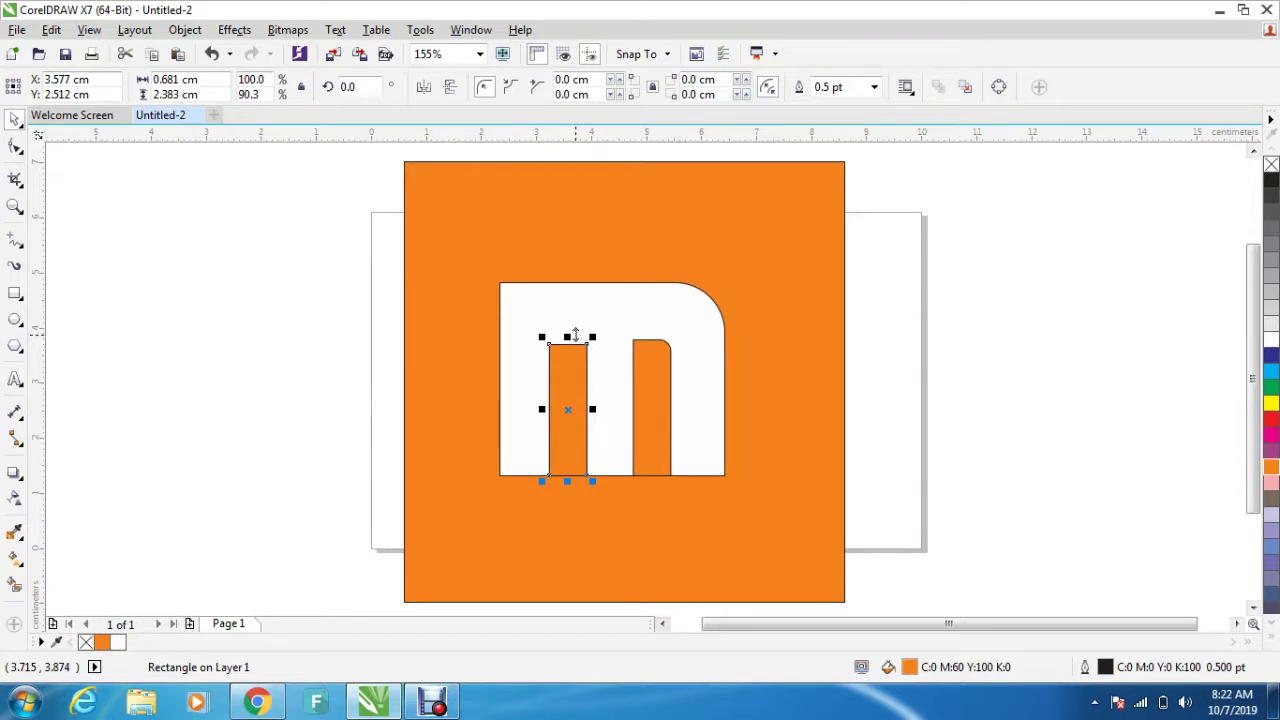
{"action": "key", "text": "ctrl+c"}
{"action": "key", "text": "ctrl+v"}
{"action": "key", "text": "Right"}
{"action": "key", "text": "Right"}
{"action": "key", "text": "Right"}
{"action": "key", "text": "Right"}
{"action": "key", "text": "Right"}
{"action": "key", "text": "Right"}
{"action": "key", "text": "Right"}
{"action": "key", "text": "Right"}
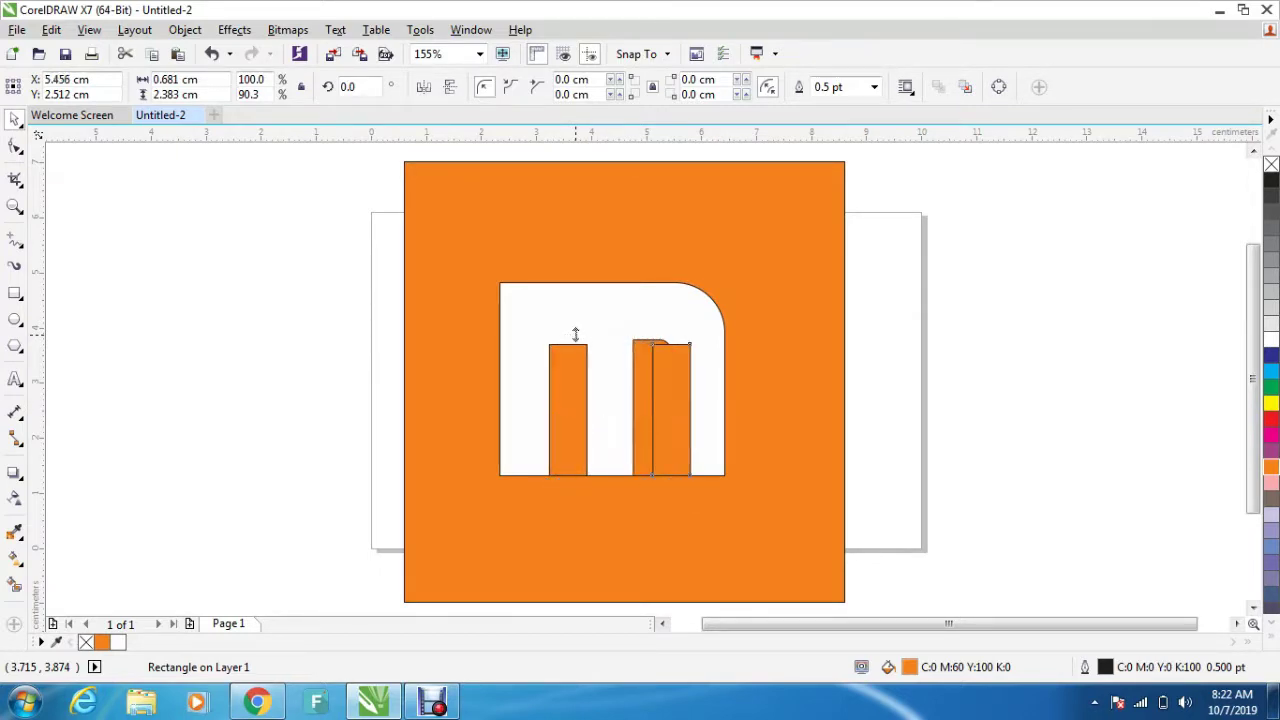
{"action": "key", "text": "Right"}
{"action": "key", "text": "Right"}
{"action": "key", "text": "Right"}
{"action": "key", "text": "Right"}
{"action": "key", "text": "Right"}
{"action": "key", "text": "Right"}
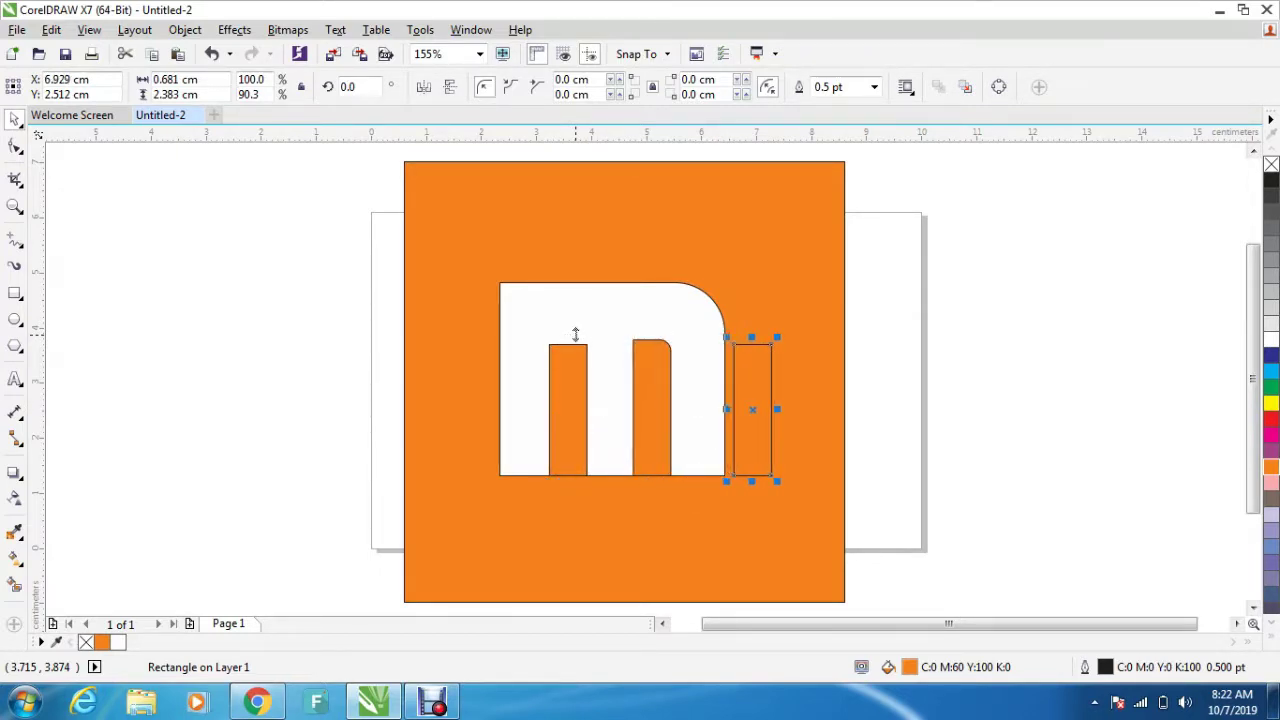
{"action": "key", "text": "ctrl+Right"}
{"action": "key", "text": "ctrl+Right"}
{"action": "key", "text": "ctrl+Right"}
{"action": "key", "text": "ctrl+Right"}
{"action": "key", "text": "ctrl+Right"}
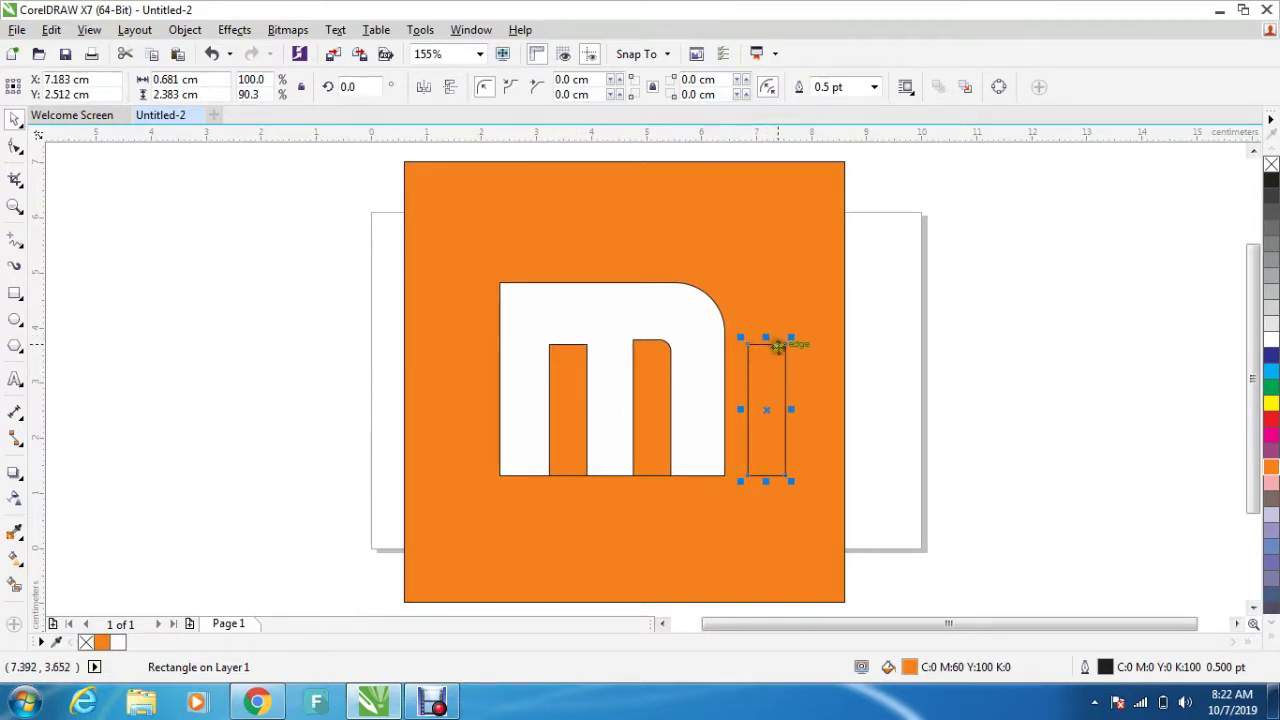
Step: Stretch the copied bar up and to the right to about 0.87 by 3.44 cm and fill it white
{"action": "left_click_drag", "start_coordinate": [767, 336], "coordinate": [757, 280]}
{"action": "left_click_drag", "start_coordinate": [786, 378], "coordinate": [800, 376]}
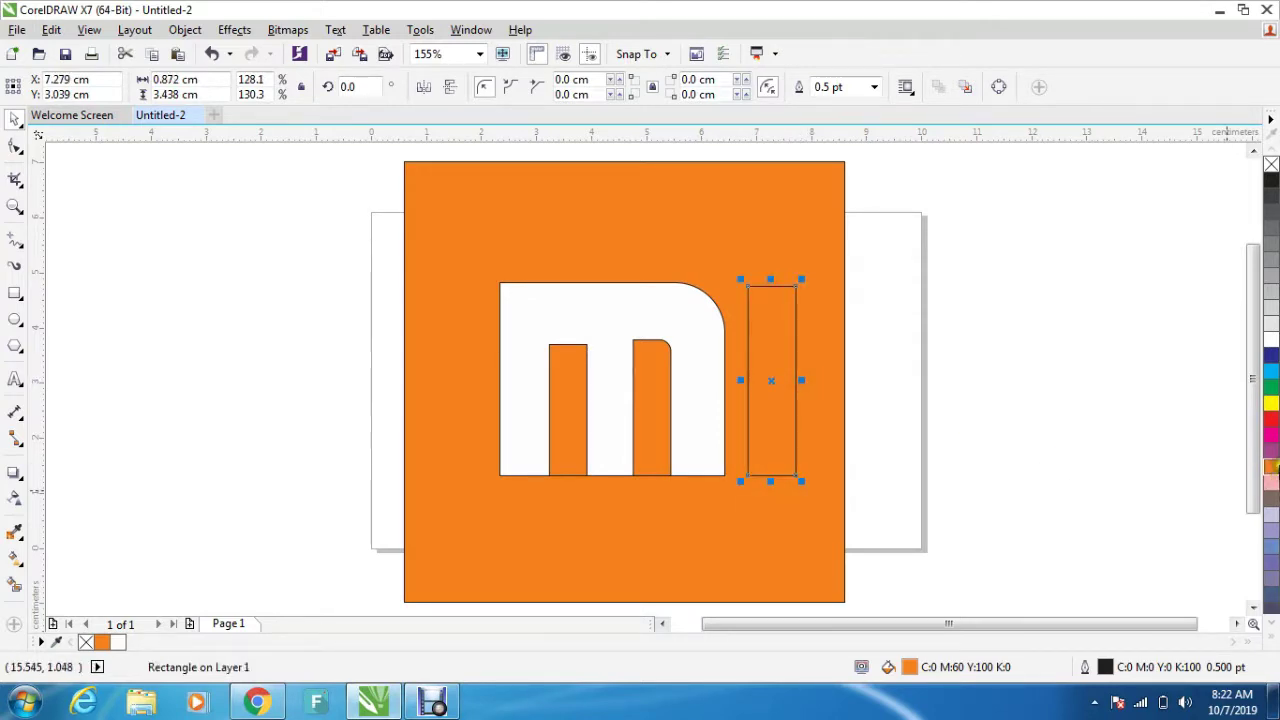
{"action": "left_click", "coordinate": [1271, 337]}
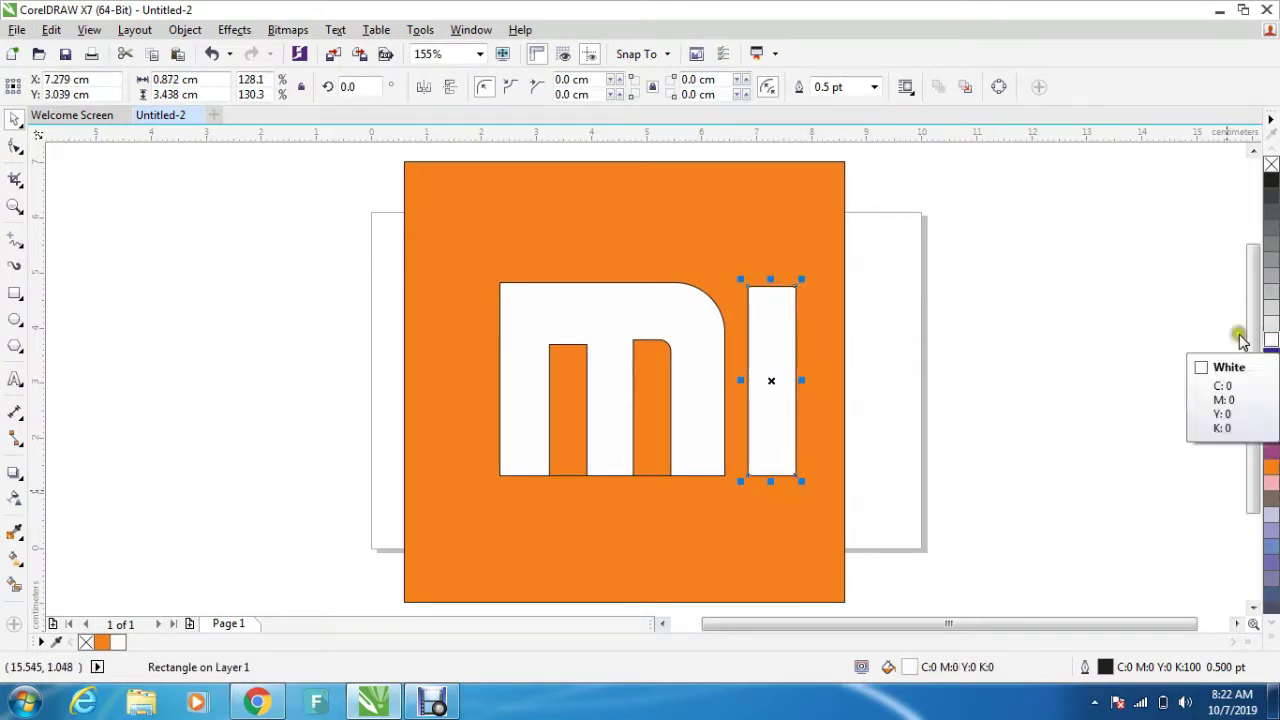
Step: Set the outline width of both narrow orange bars to None
{"action": "left_click", "coordinate": [804, 510]}
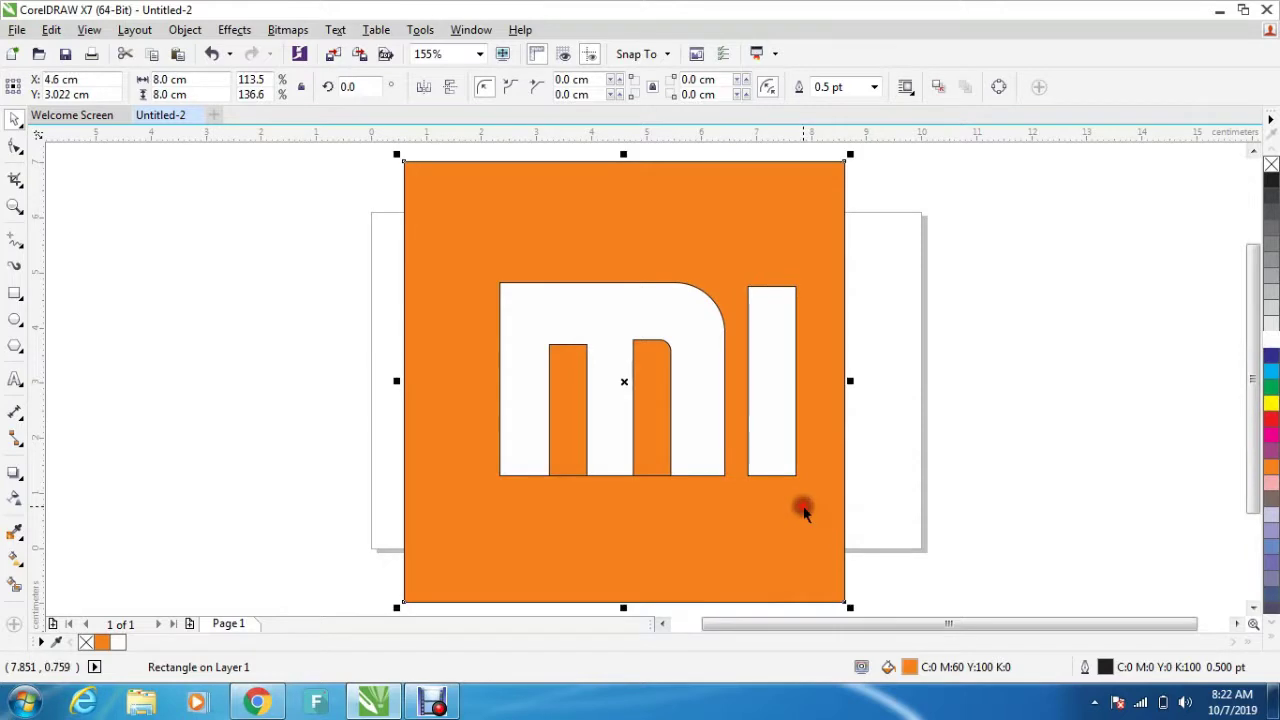
{"action": "left_click", "coordinate": [643, 482]}
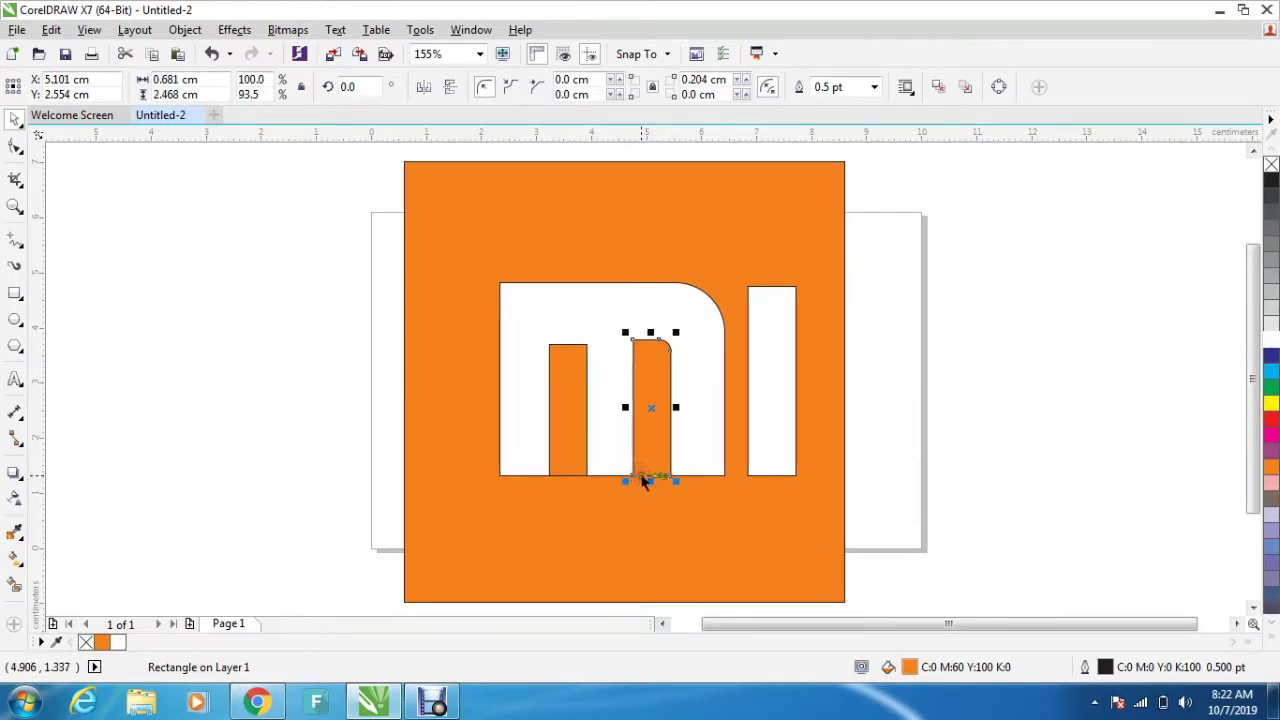
{"action": "left_click", "coordinate": [874, 87]}
{"action": "left_click", "coordinate": [852, 104]}
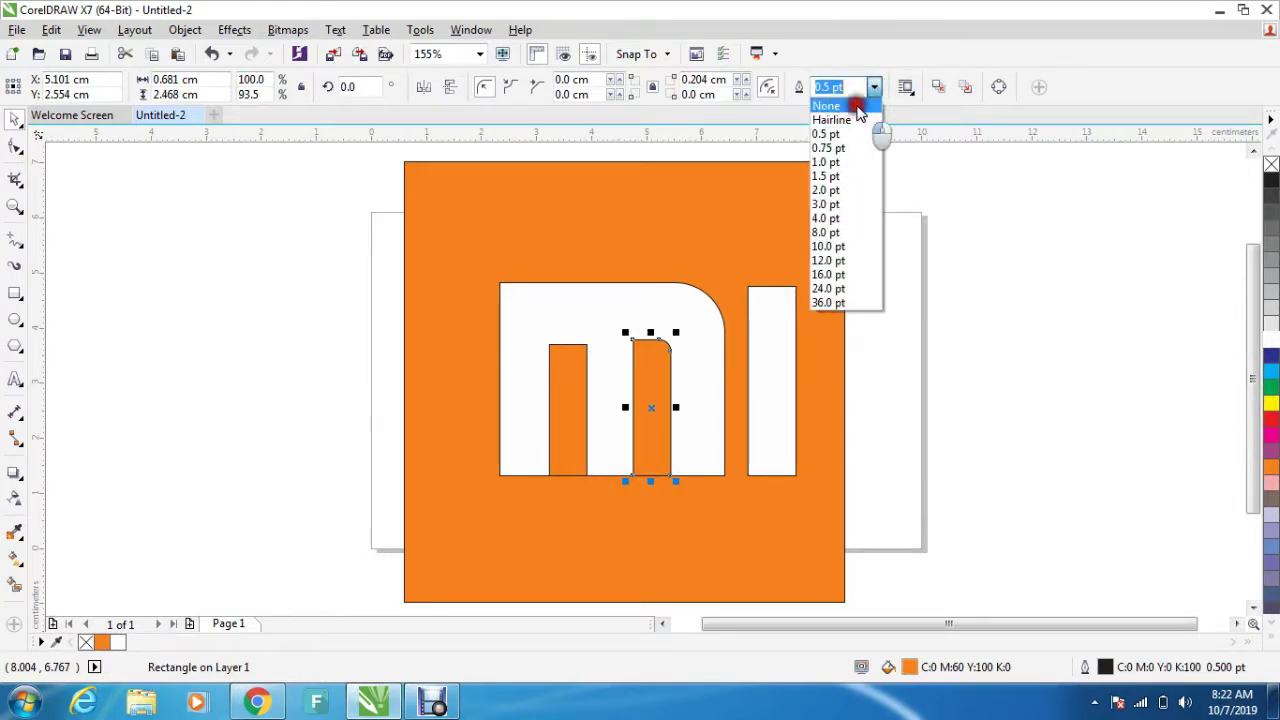
{"action": "left_click", "coordinate": [568, 476]}
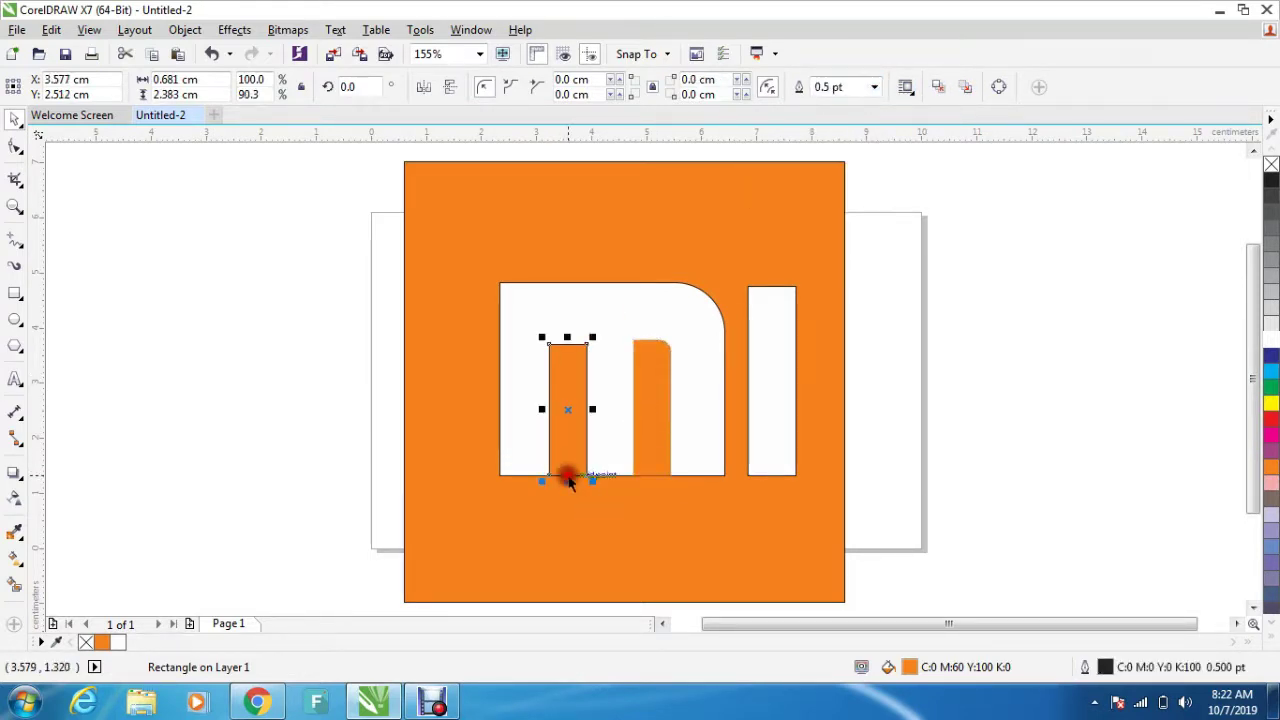
{"action": "left_click", "coordinate": [876, 88]}
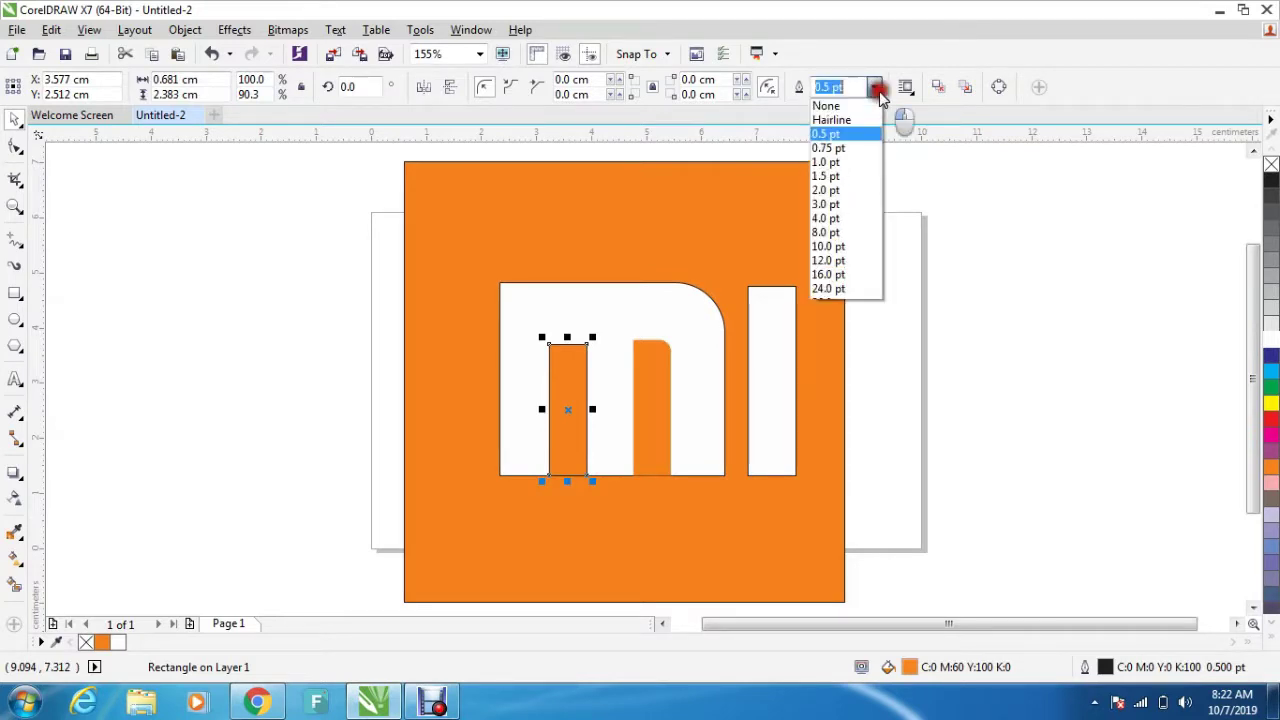
{"action": "left_click", "coordinate": [831, 107]}
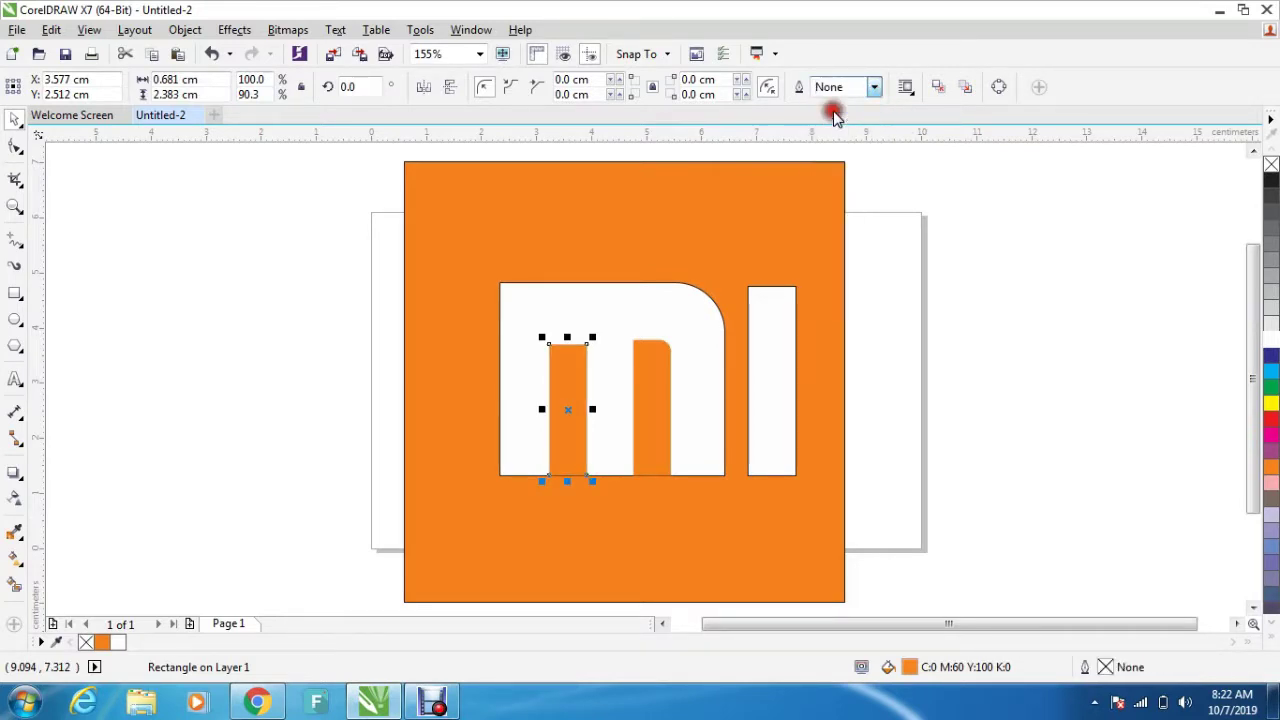
Step: Set the outline width of the separate white bar and the large white rounded shape to None
{"action": "left_click", "coordinate": [797, 387]}
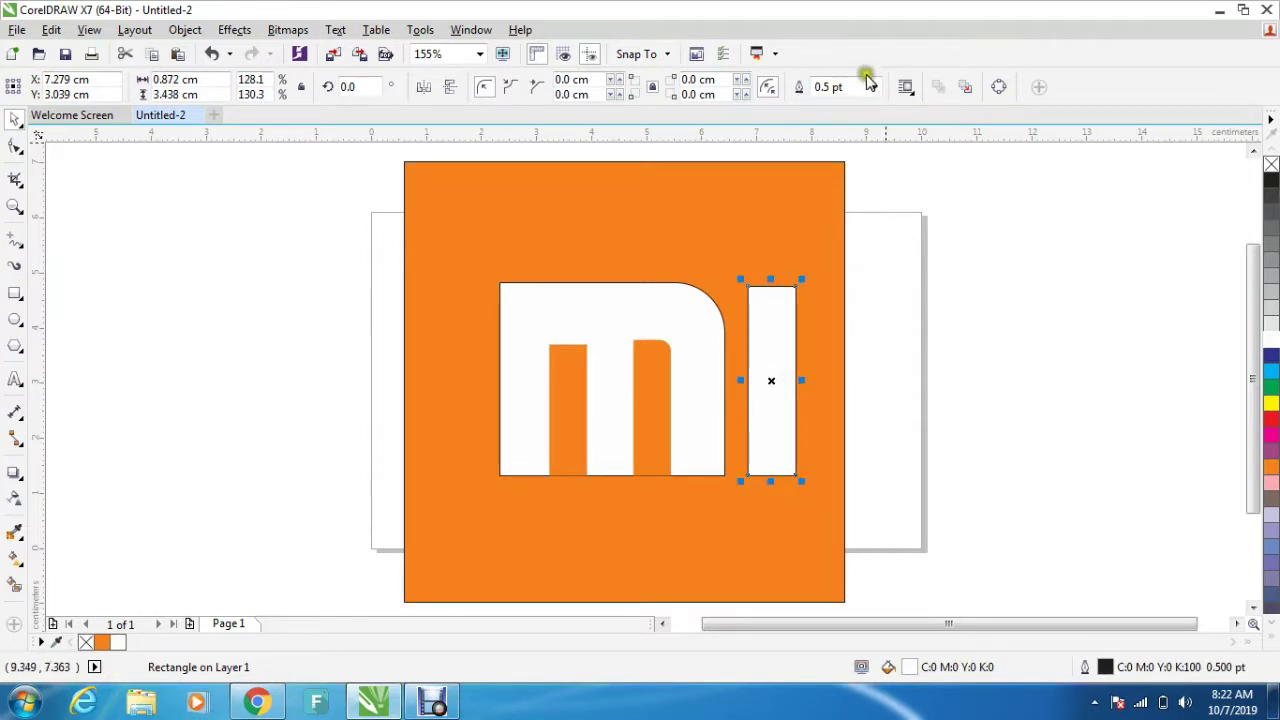
{"action": "left_click", "coordinate": [871, 88]}
{"action": "left_click", "coordinate": [838, 106]}
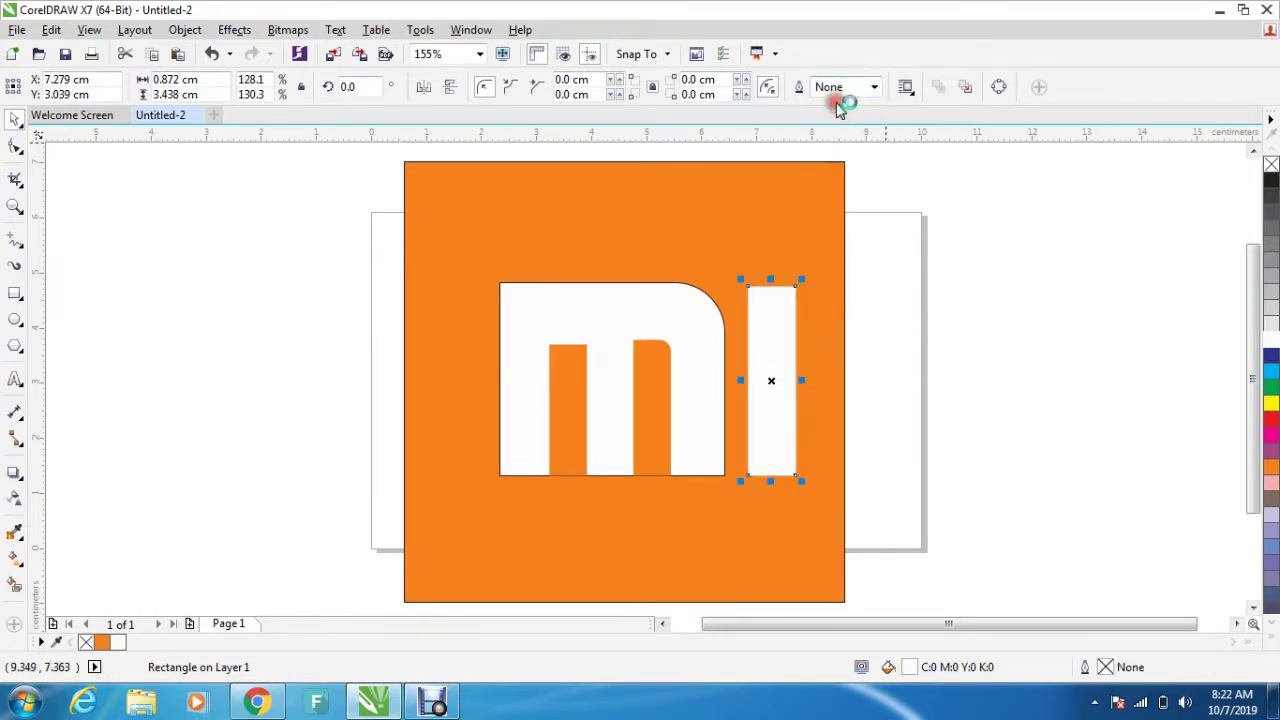
{"action": "left_click", "coordinate": [704, 294]}
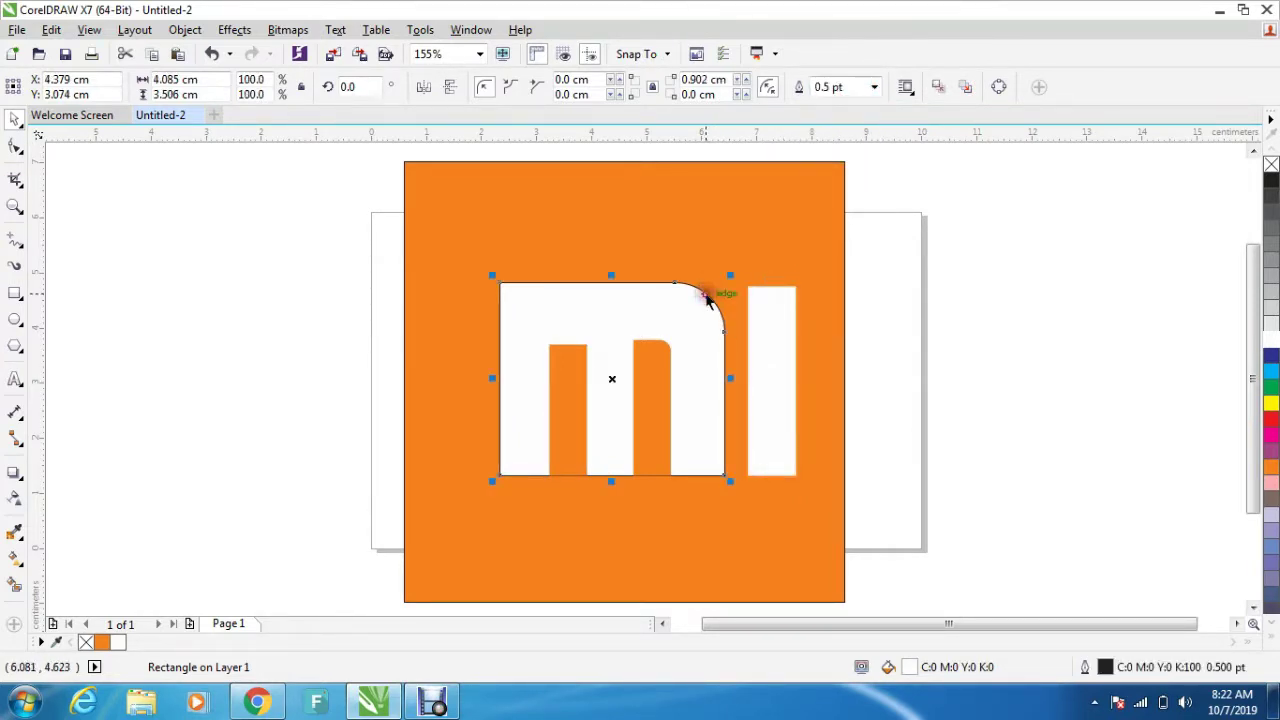
{"action": "left_click", "coordinate": [873, 87]}
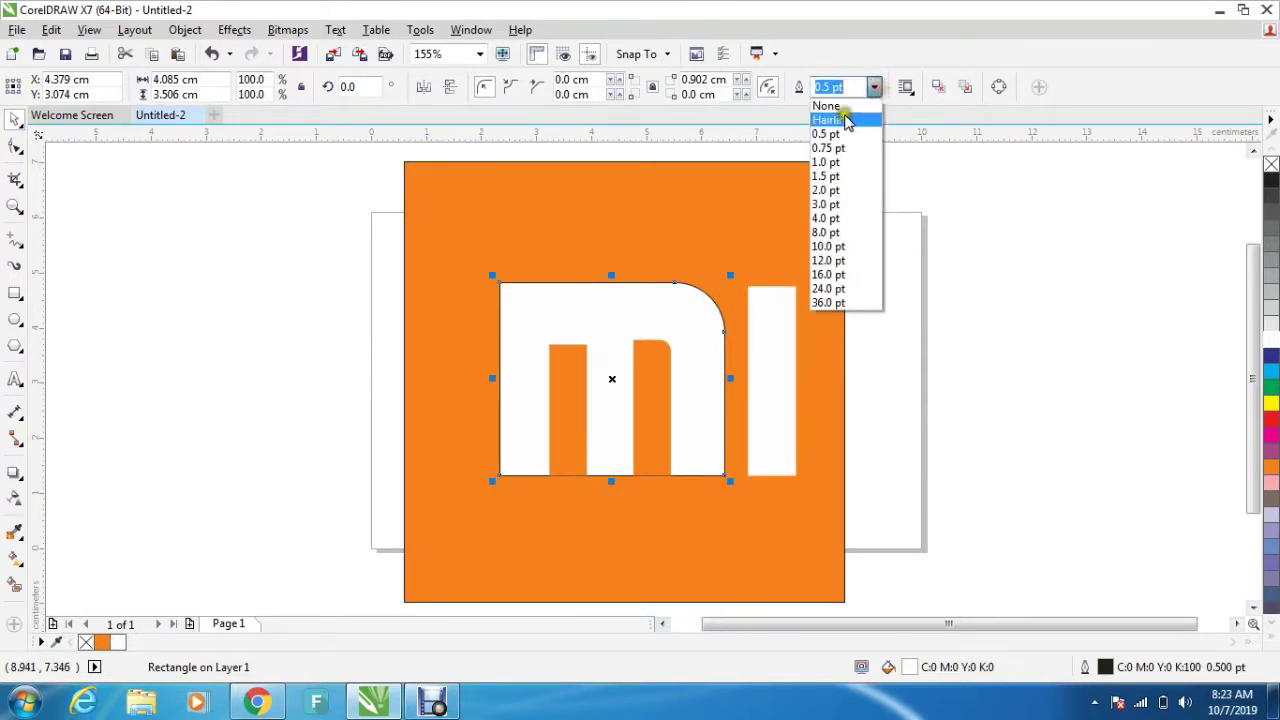
{"action": "left_click", "coordinate": [843, 105]}
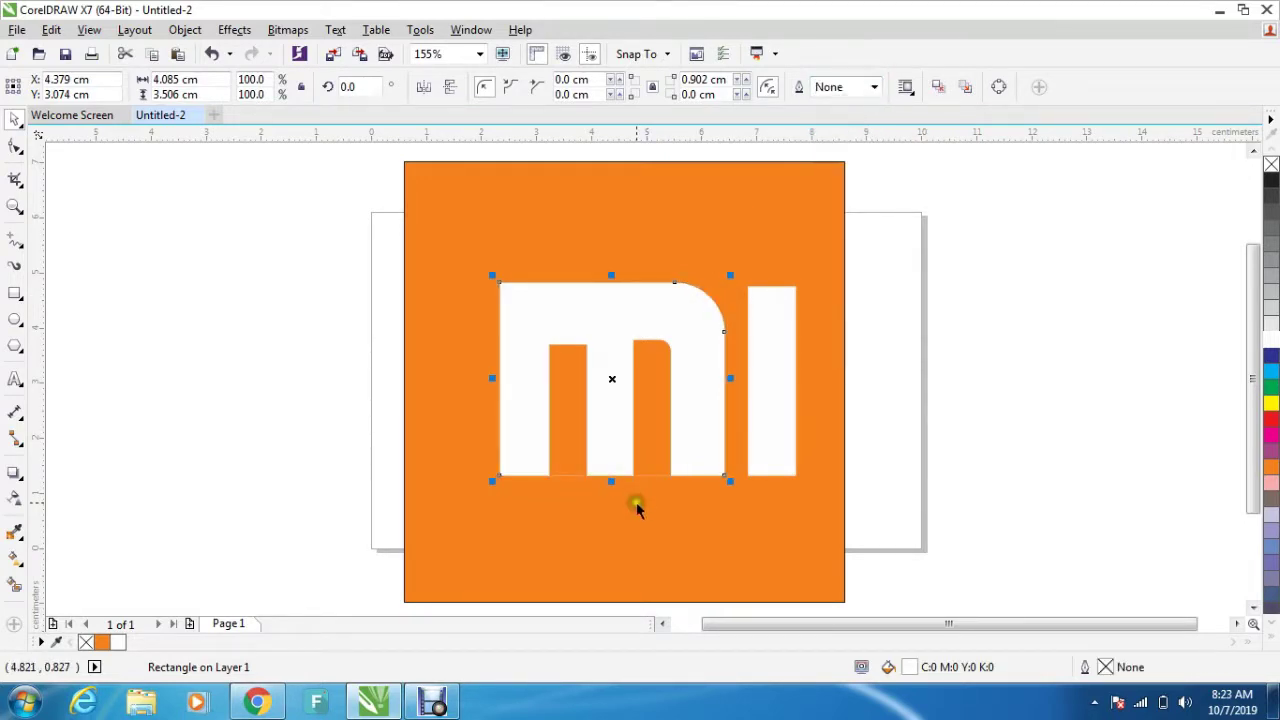
Step: Extend both orange bars down past the white shape's lower edge, the left one to about 2.67 cm high
{"action": "left_click", "coordinate": [651, 440]}
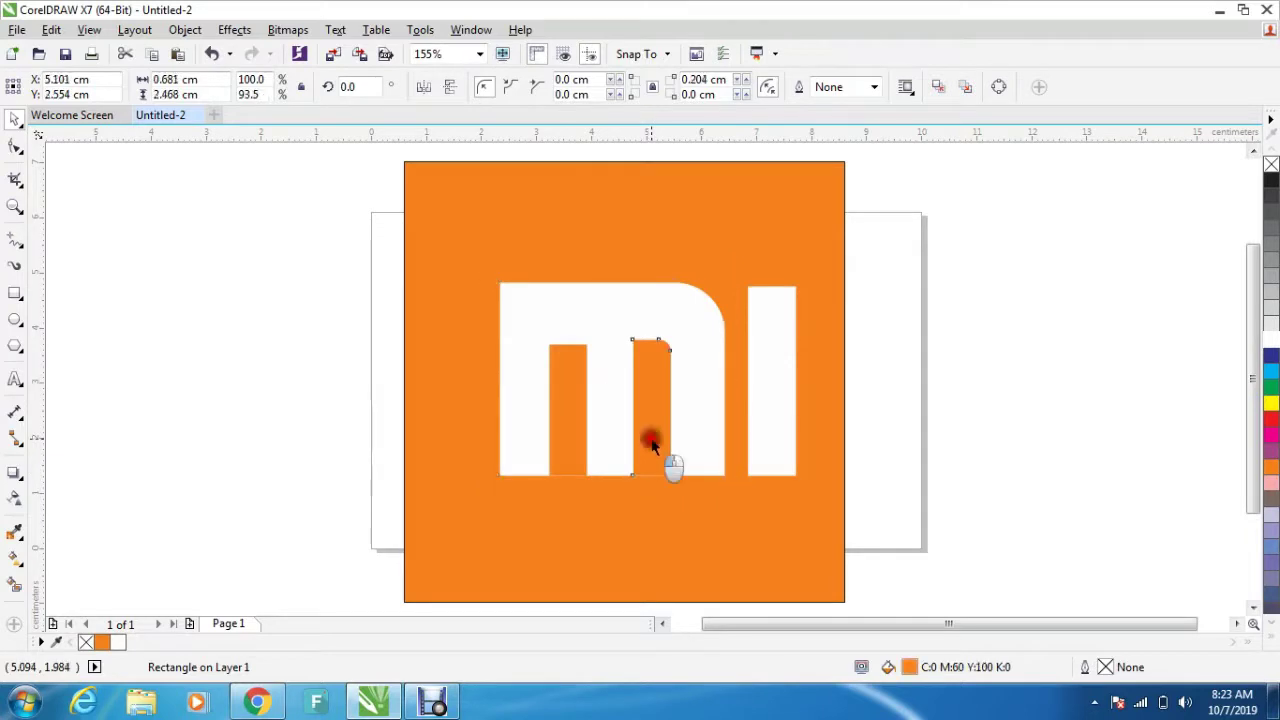
{"action": "mouse_move", "coordinate": [650, 481]}
{"action": "left_mouse_down"}
{"action": "mouse_move", "coordinate": [663, 511]}
{"action": "mouse_move", "coordinate": [650, 494]}
{"action": "left_mouse_up"}
{"action": "left_click", "coordinate": [578, 465]}
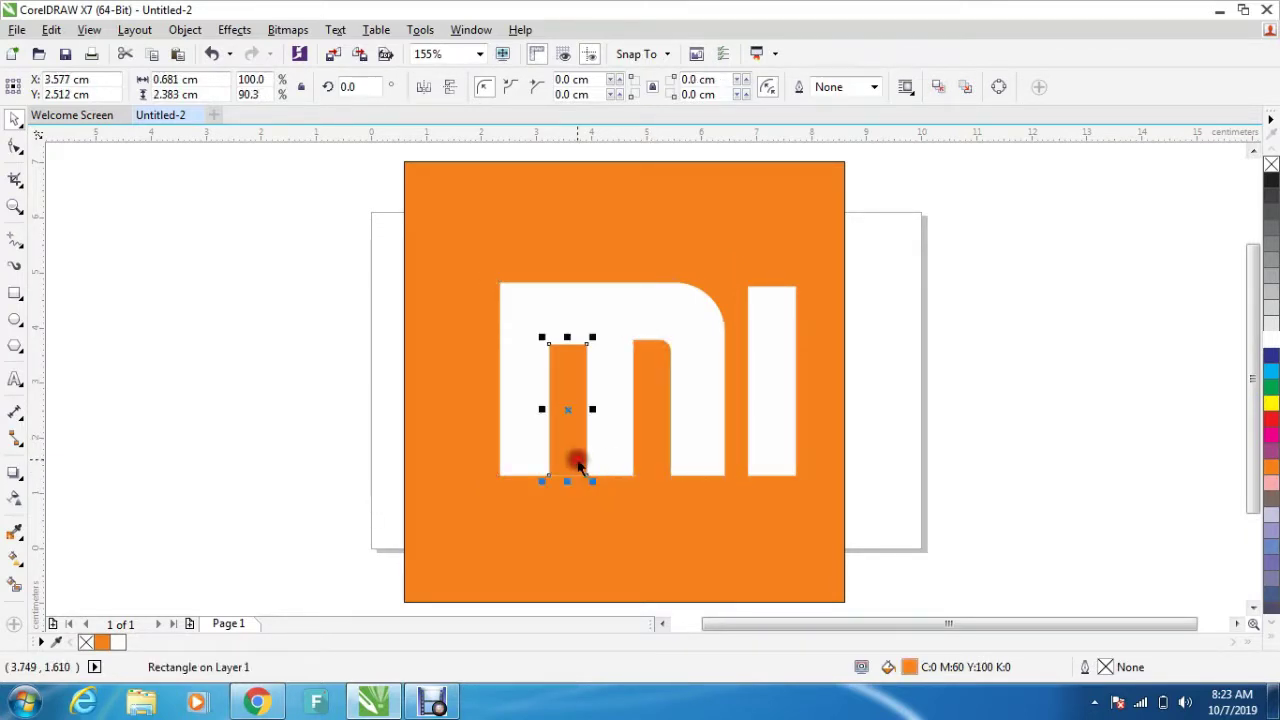
{"action": "mouse_move", "coordinate": [567, 481]}
{"action": "left_mouse_down"}
{"action": "mouse_move", "coordinate": [577, 514]}
{"action": "mouse_move", "coordinate": [566, 497]}
{"action": "left_mouse_up"}
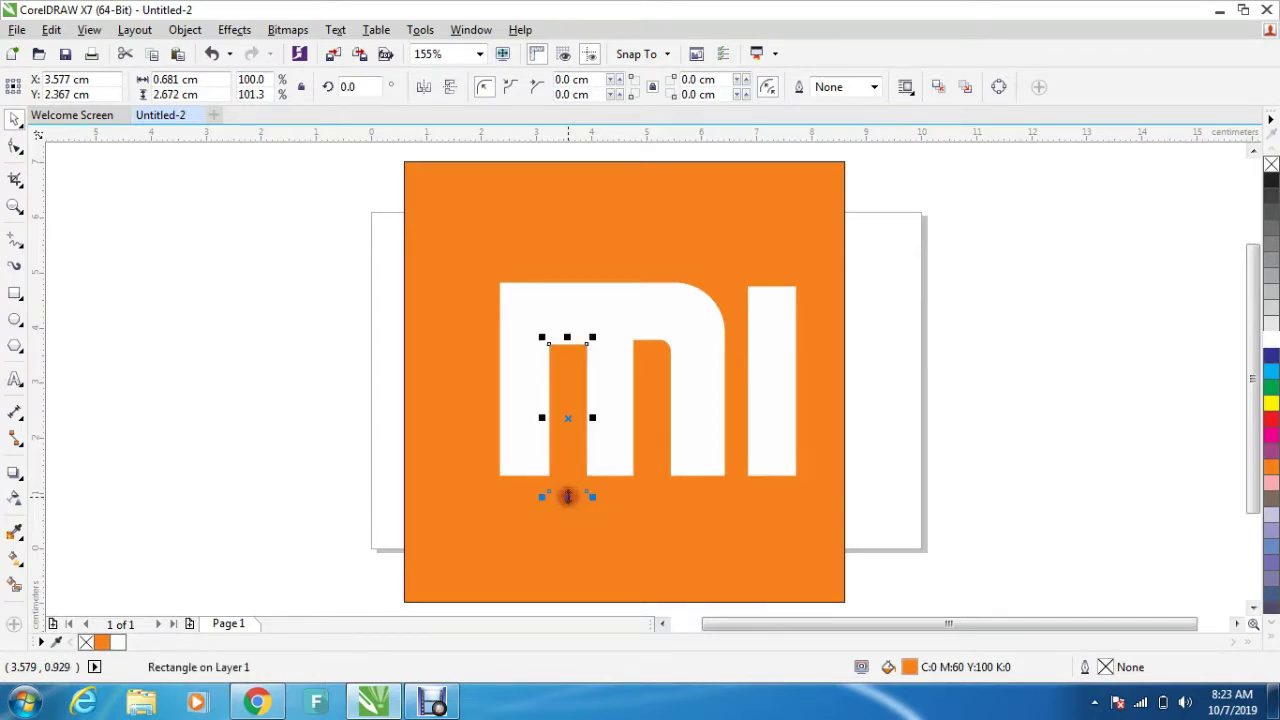
Step: Compare the drawn letters with the reference Mi logo in Chrome and return to CorelDRAW
{"action": "left_click", "coordinate": [700, 538]}
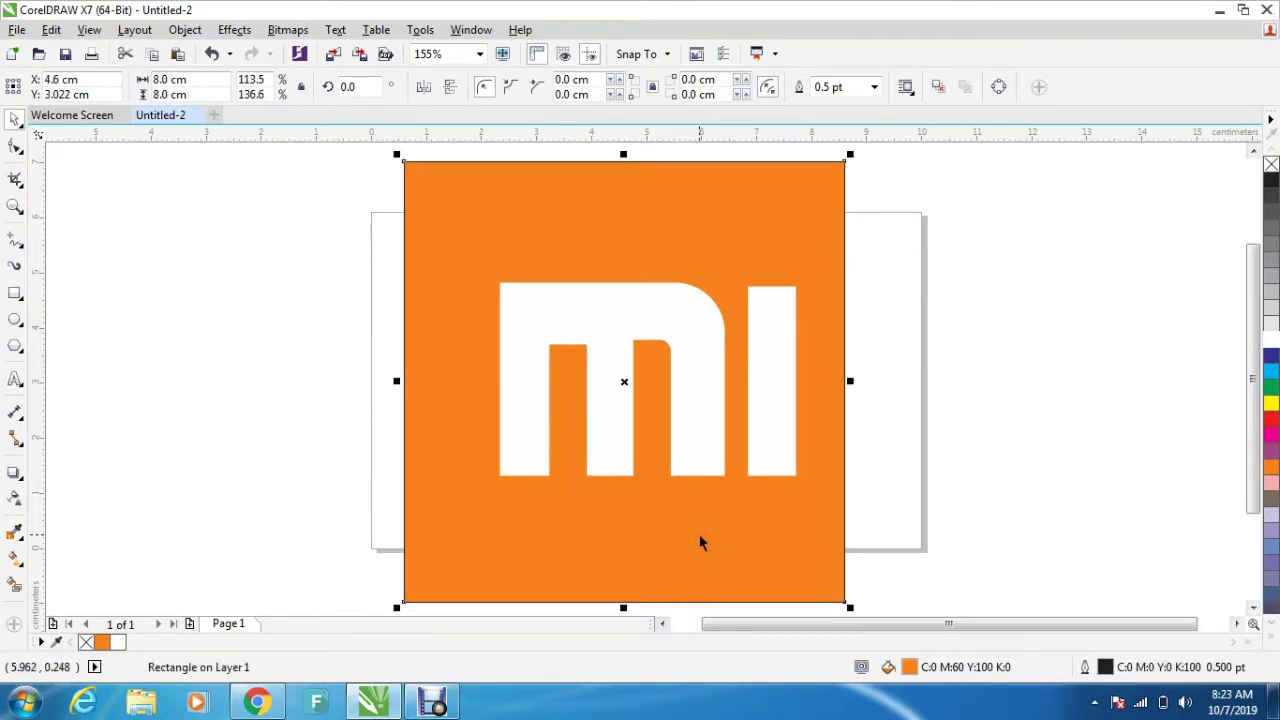
{"action": "scroll", "coordinate": [700, 542], "scroll_direction": "up", "scroll_amount": 1}
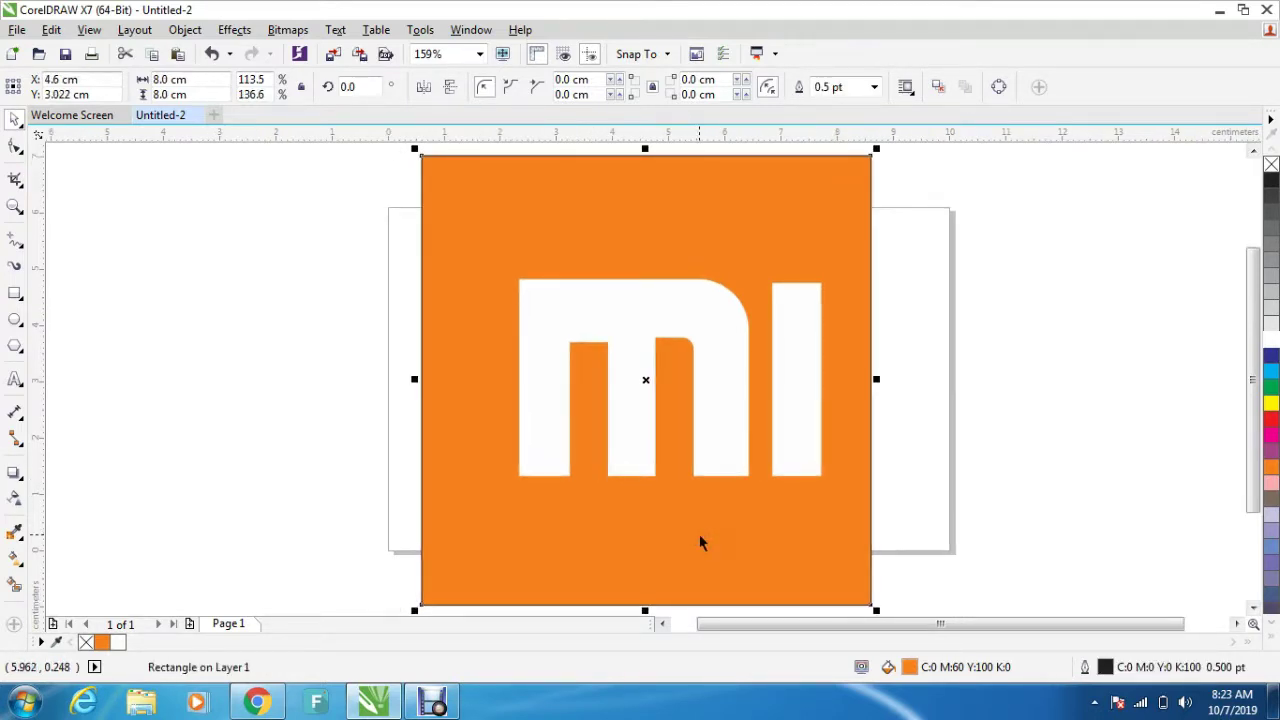
{"action": "left_click", "coordinate": [10, 205]}
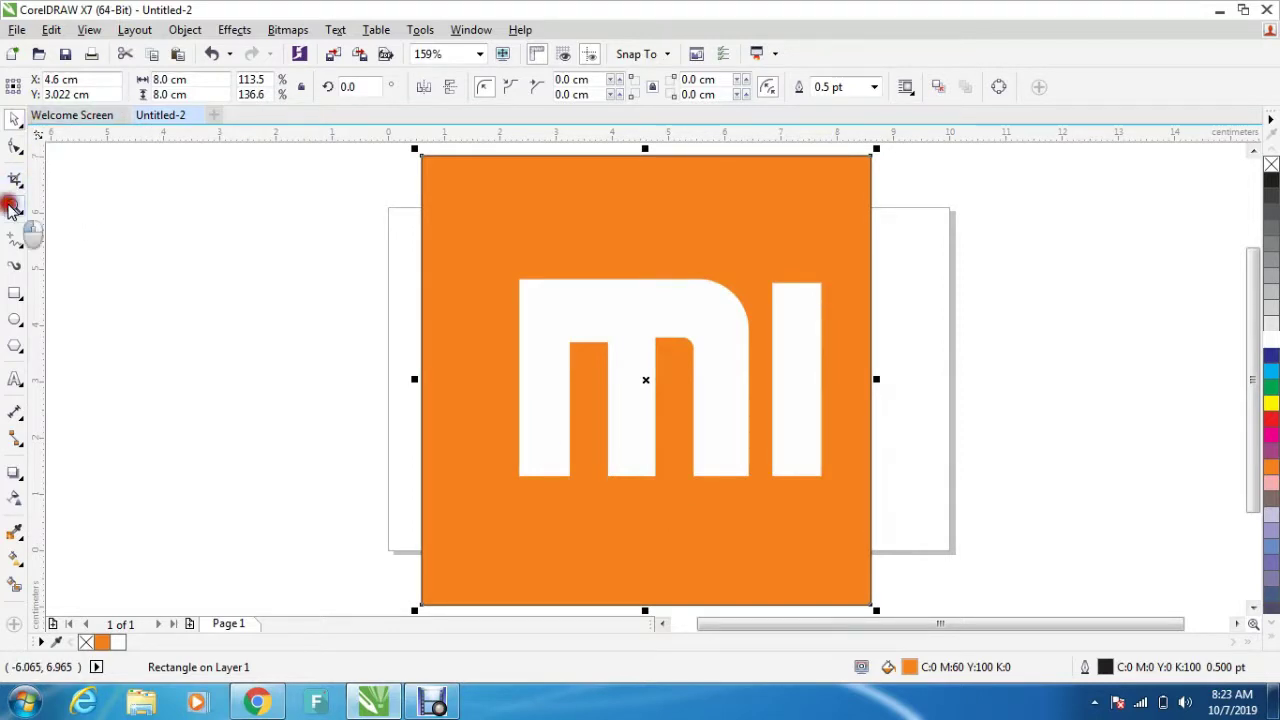
{"action": "left_click_drag", "start_coordinate": [384, 216], "coordinate": [931, 541]}
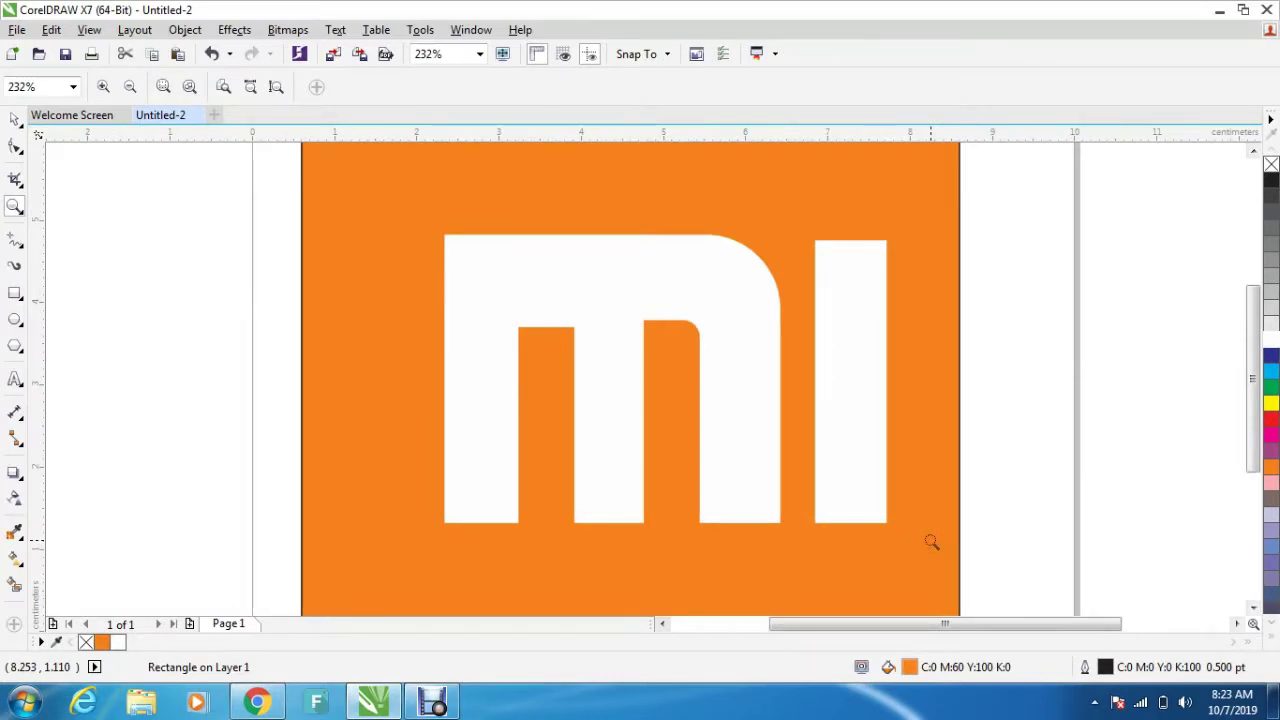
{"action": "left_click", "coordinate": [259, 702]}
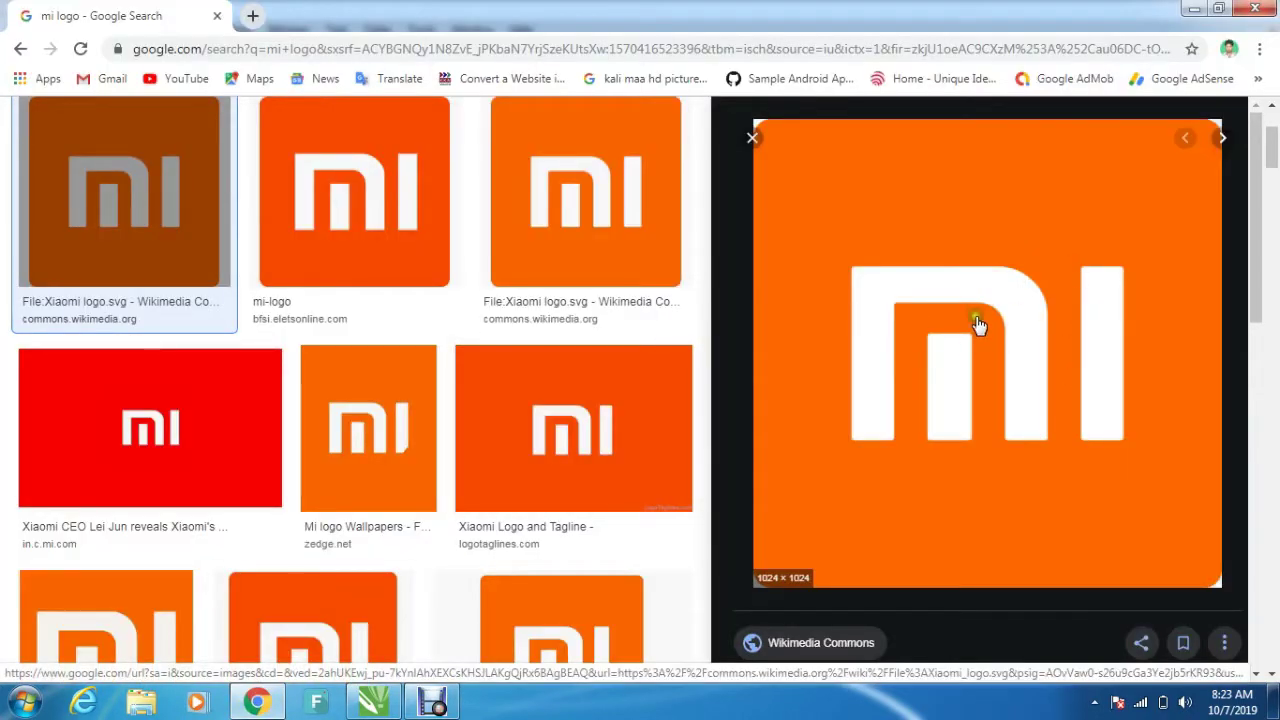
{"action": "left_click", "coordinate": [1201, 8]}
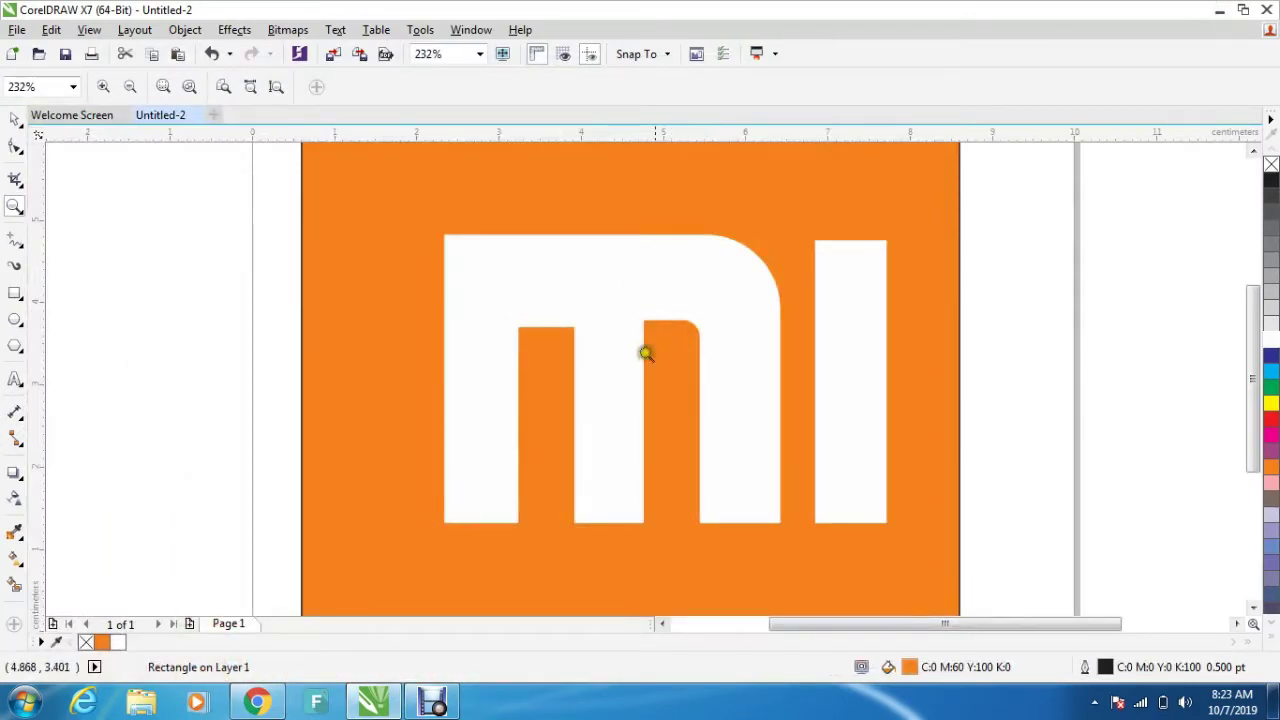
{"action": "left_click", "coordinate": [255, 702]}
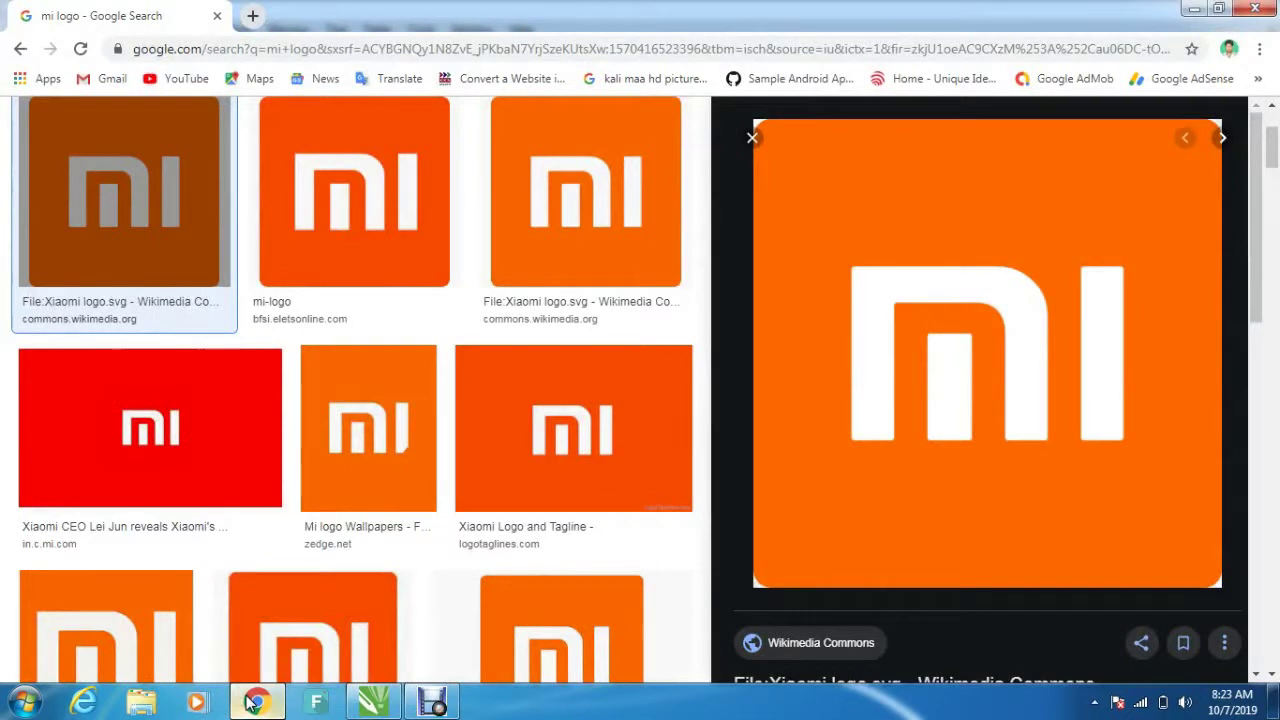
{"action": "left_click", "coordinate": [255, 702]}
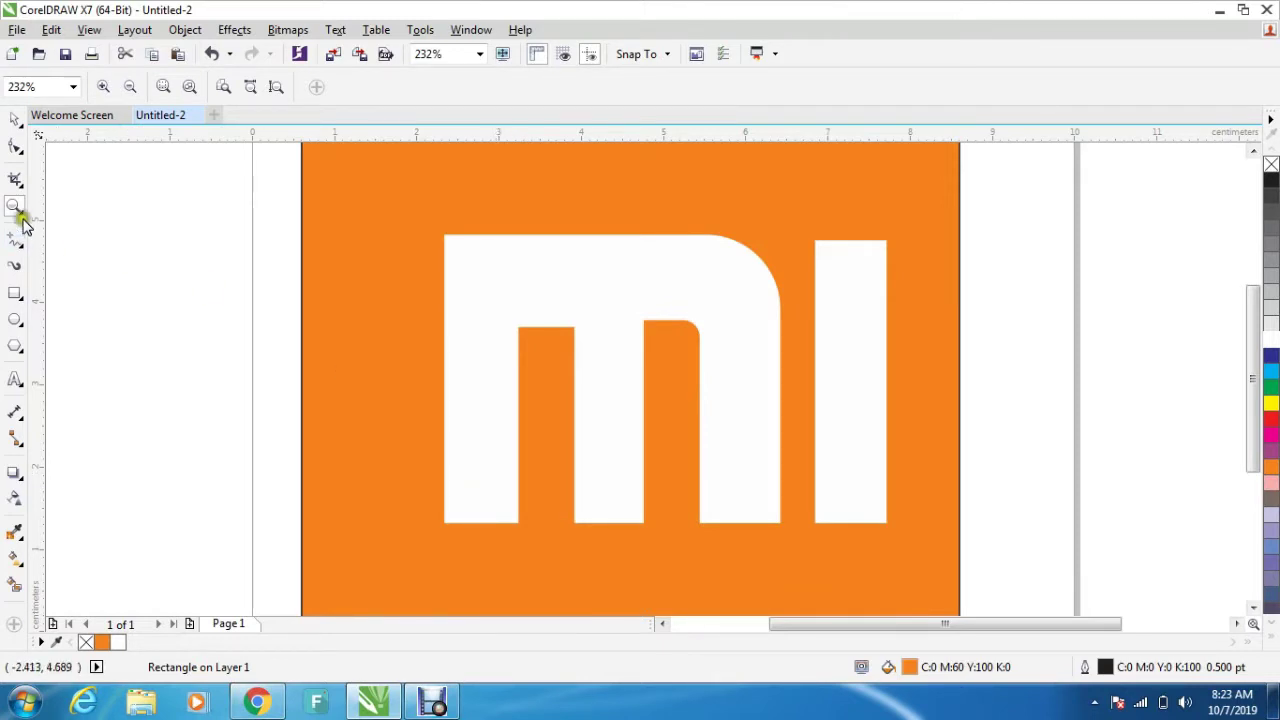
Step: Draw a rectangle about 1.52 by 0.46 cm bridging the upper ends of the two bars and fill it with the same orange
{"action": "left_click", "coordinate": [15, 121]}
{"action": "left_click", "coordinate": [16, 295]}
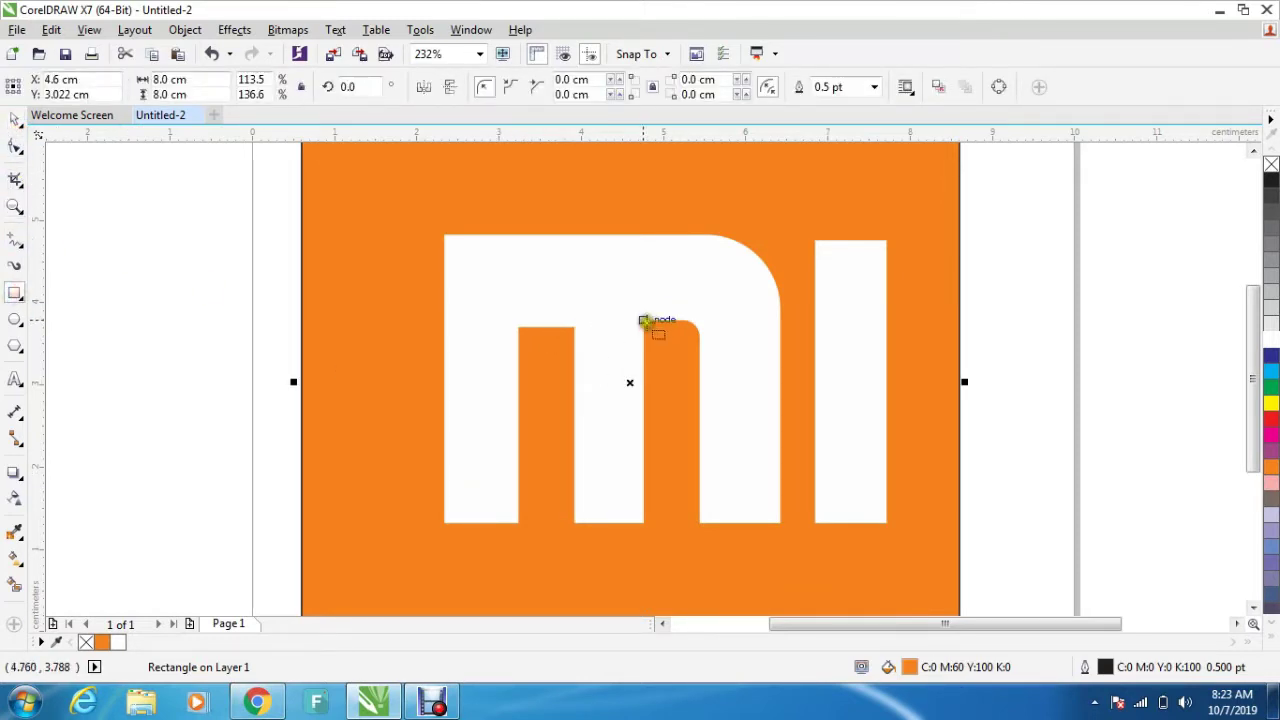
{"action": "left_click_drag", "start_coordinate": [643, 321], "coordinate": [516, 358]}
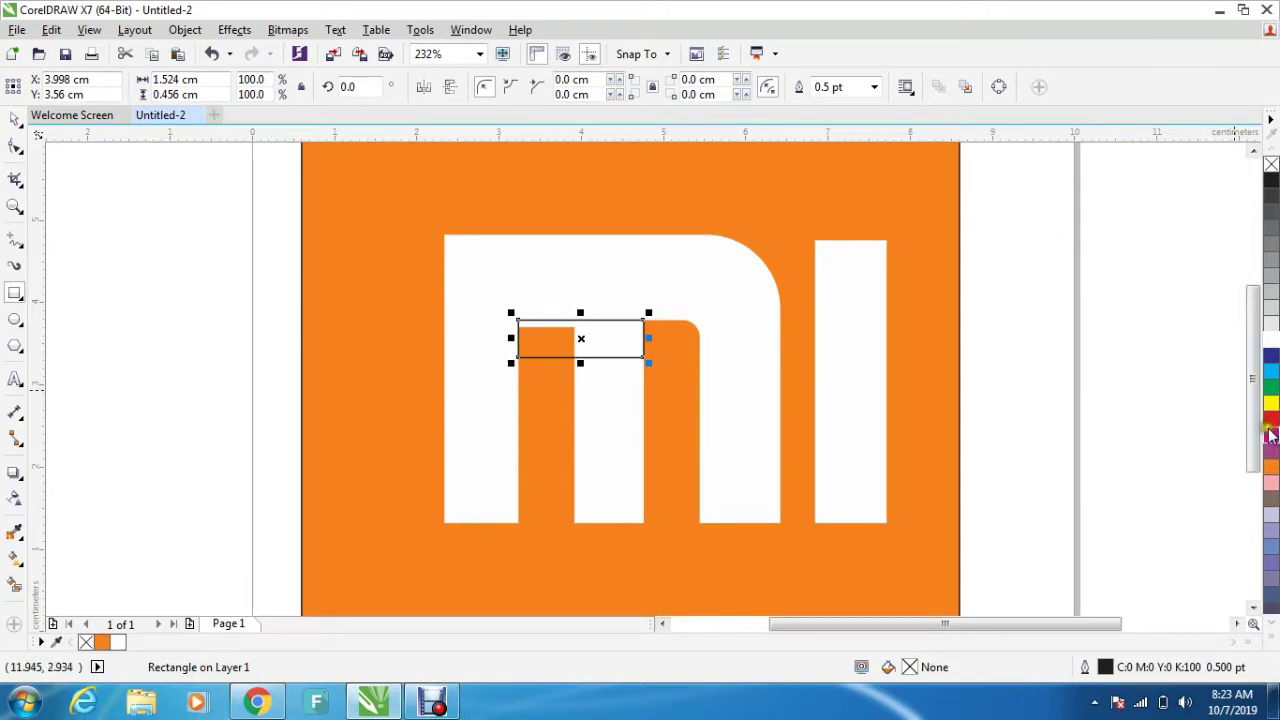
{"action": "left_click", "coordinate": [1269, 476]}
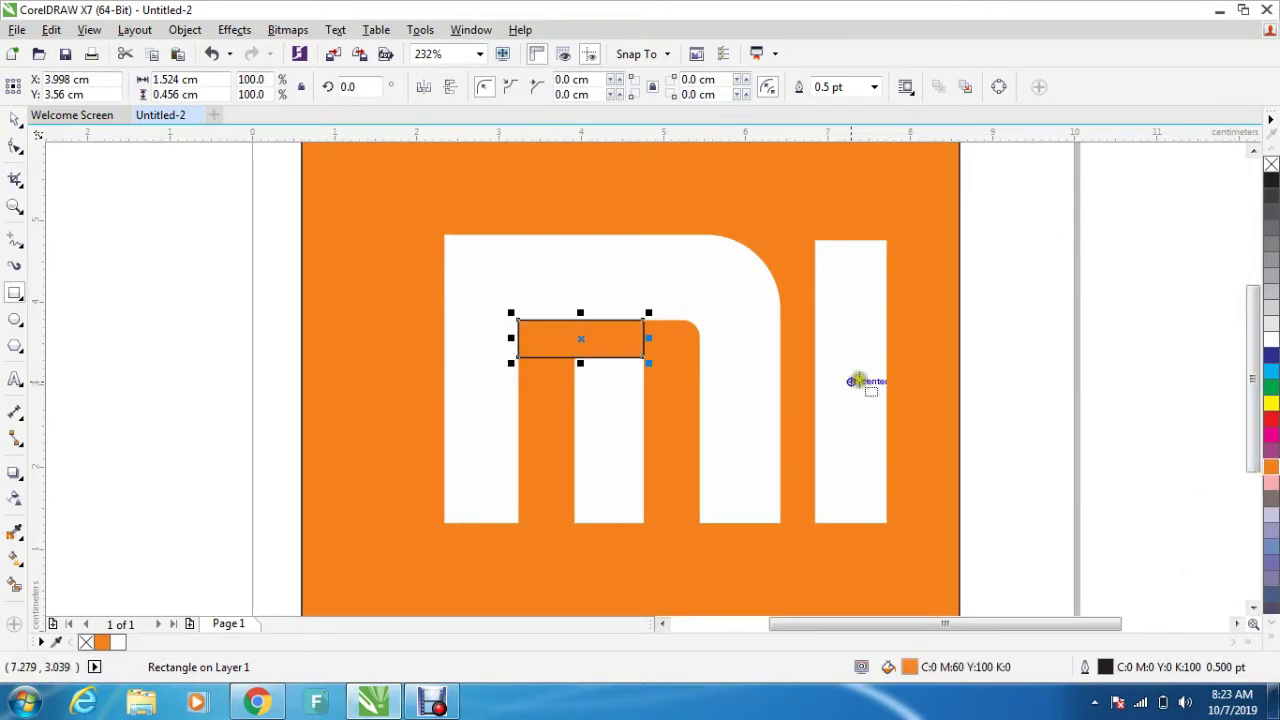
{"action": "left_click", "coordinate": [947, 372]}
{"action": "left_click", "coordinate": [1060, 374]}
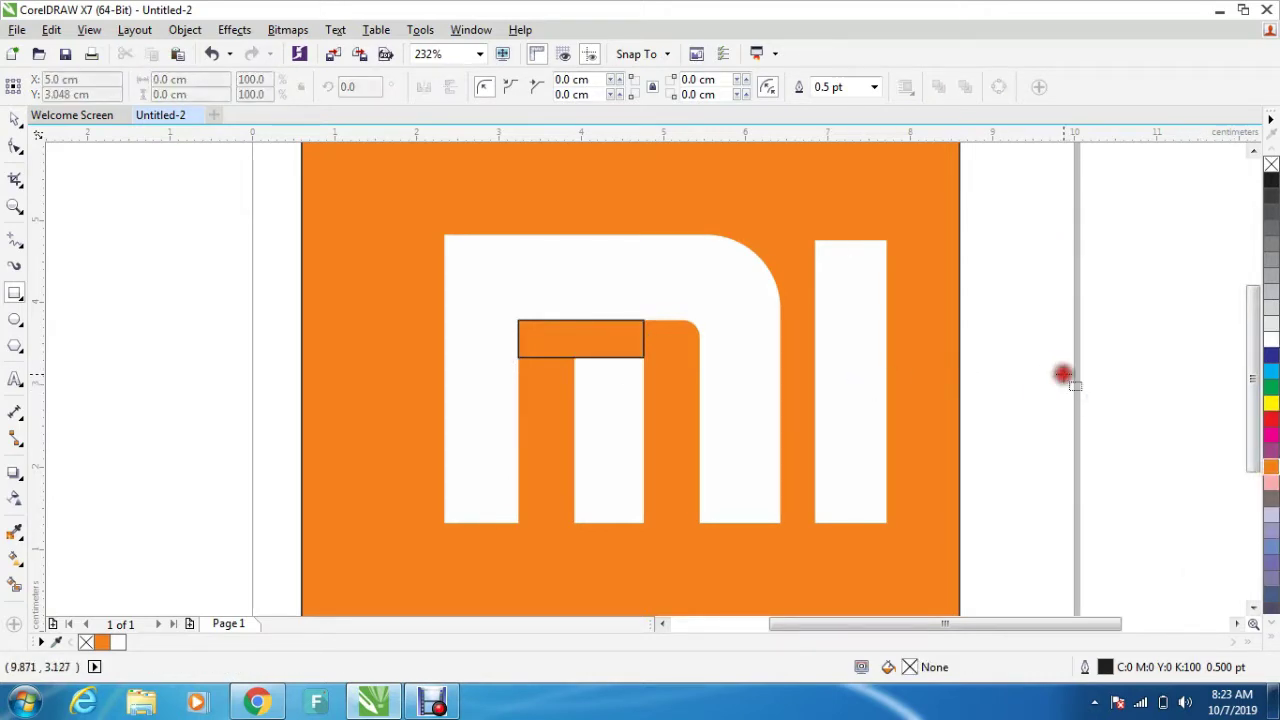
Step: Set the outline width of the orange rectangle bridging the upper ends of the two bars to None
{"action": "left_click", "coordinate": [641, 345]}
{"action": "left_click", "coordinate": [872, 88]}
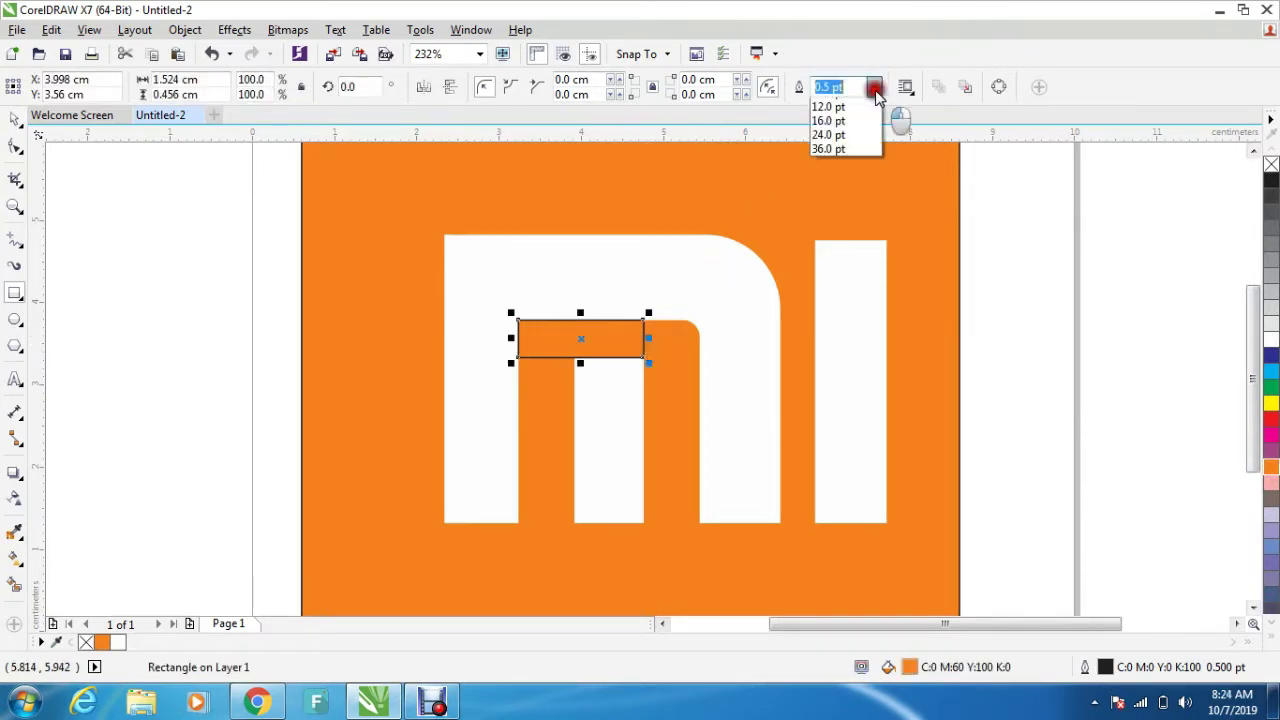
{"action": "left_click", "coordinate": [838, 105]}
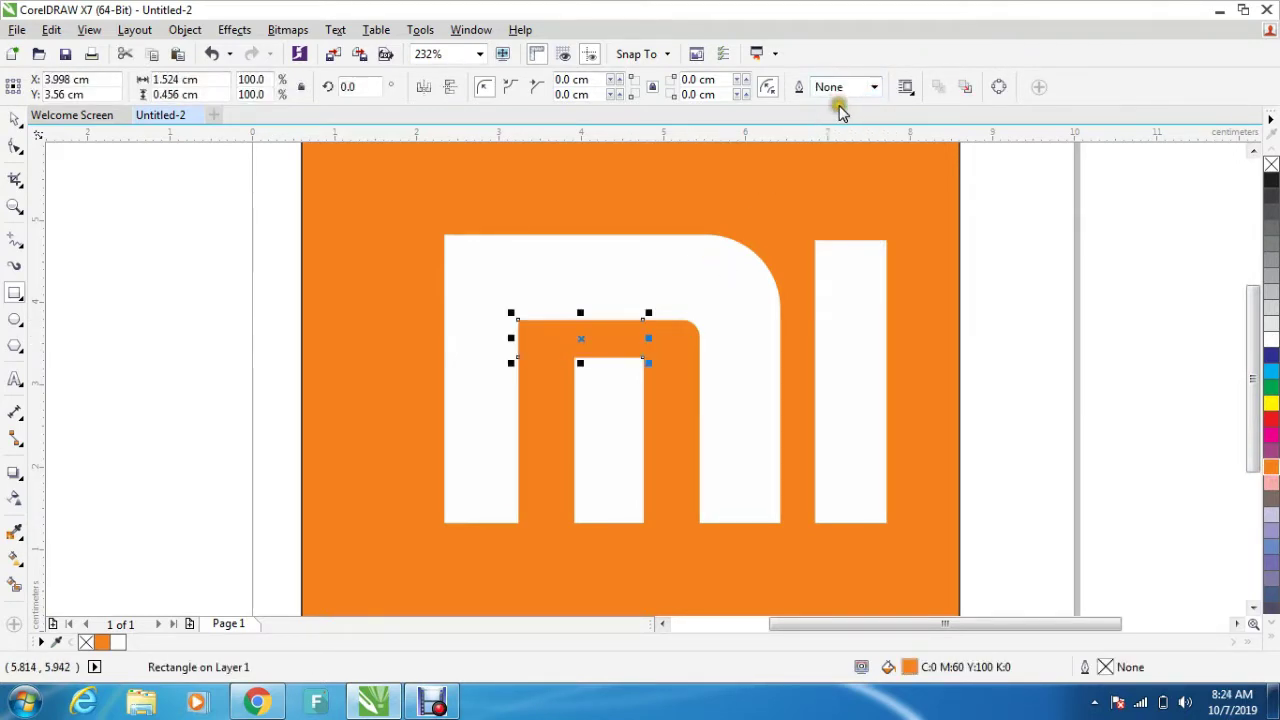
{"action": "left_click", "coordinate": [1012, 233]}
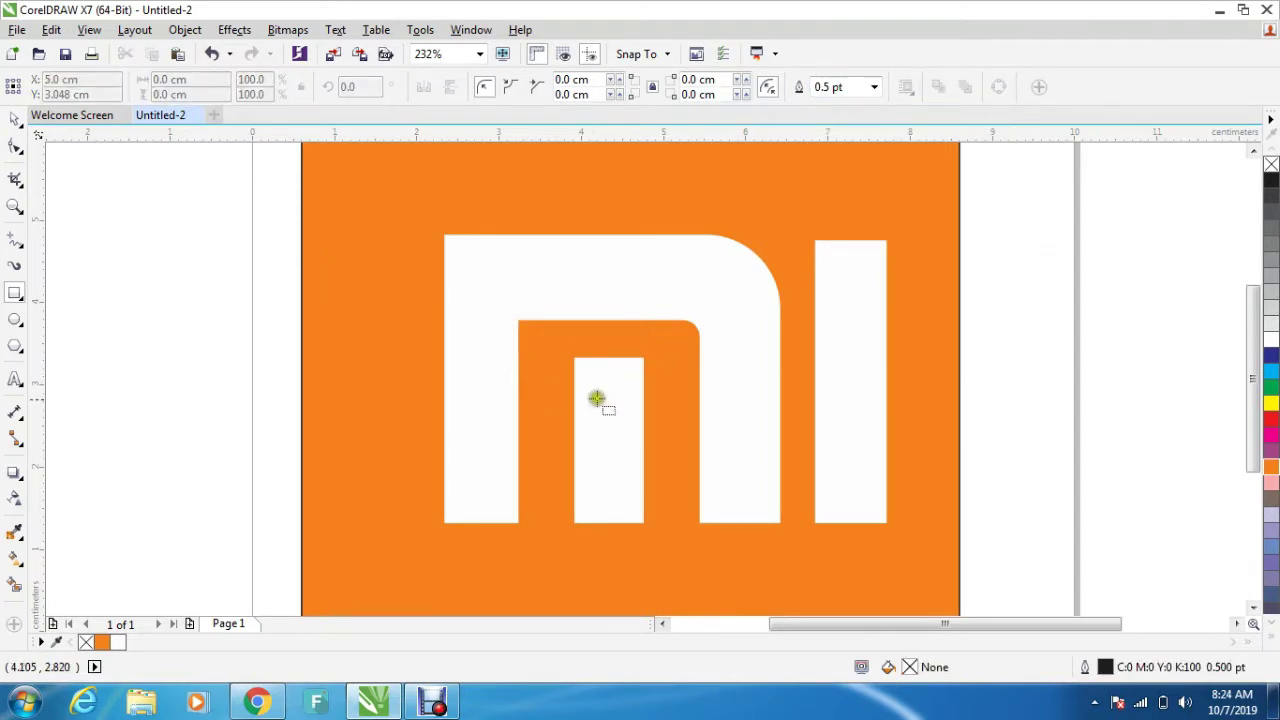
Step: Try resizing the right orange bar from its upper-right corner to about 0.63 by 2.49 cm, and undo the resize
{"action": "left_click", "coordinate": [10, 120]}
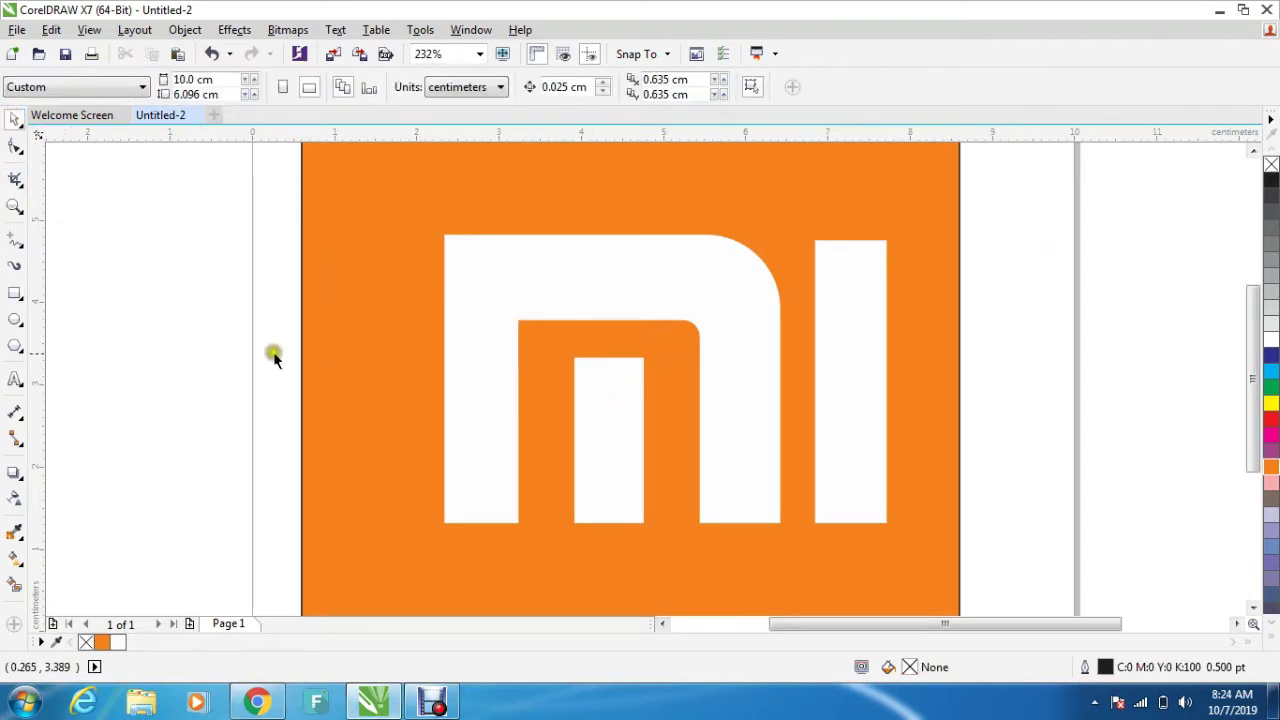
{"action": "left_click", "coordinate": [697, 340]}
{"action": "left_click_drag", "start_coordinate": [704, 314], "coordinate": [697, 322]}
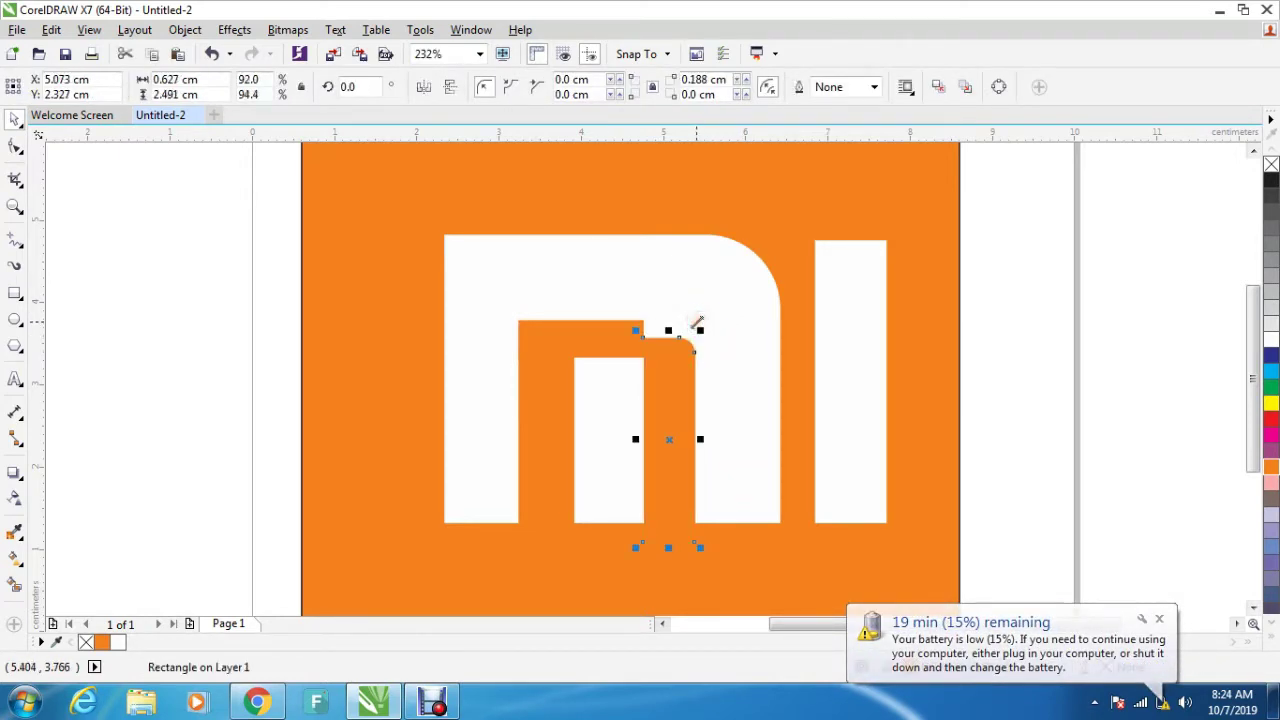
{"action": "key", "text": "ctrl+z"}
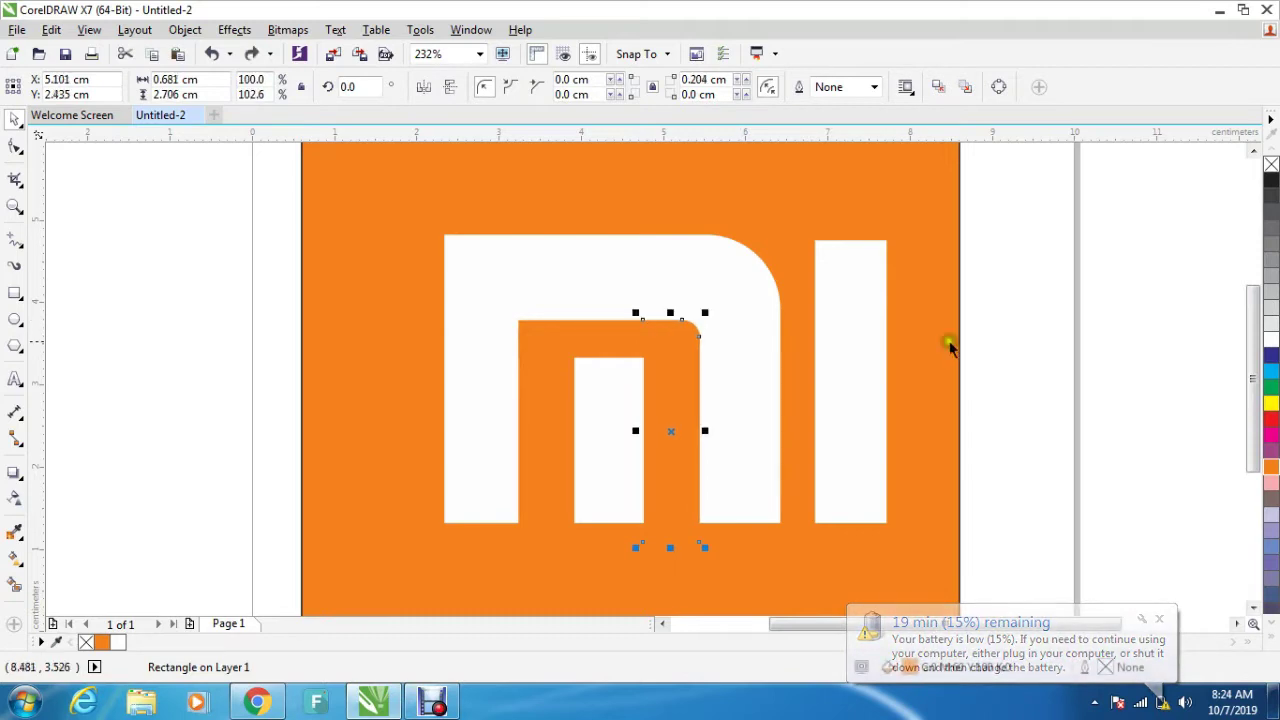
{"action": "left_click", "coordinate": [995, 345]}
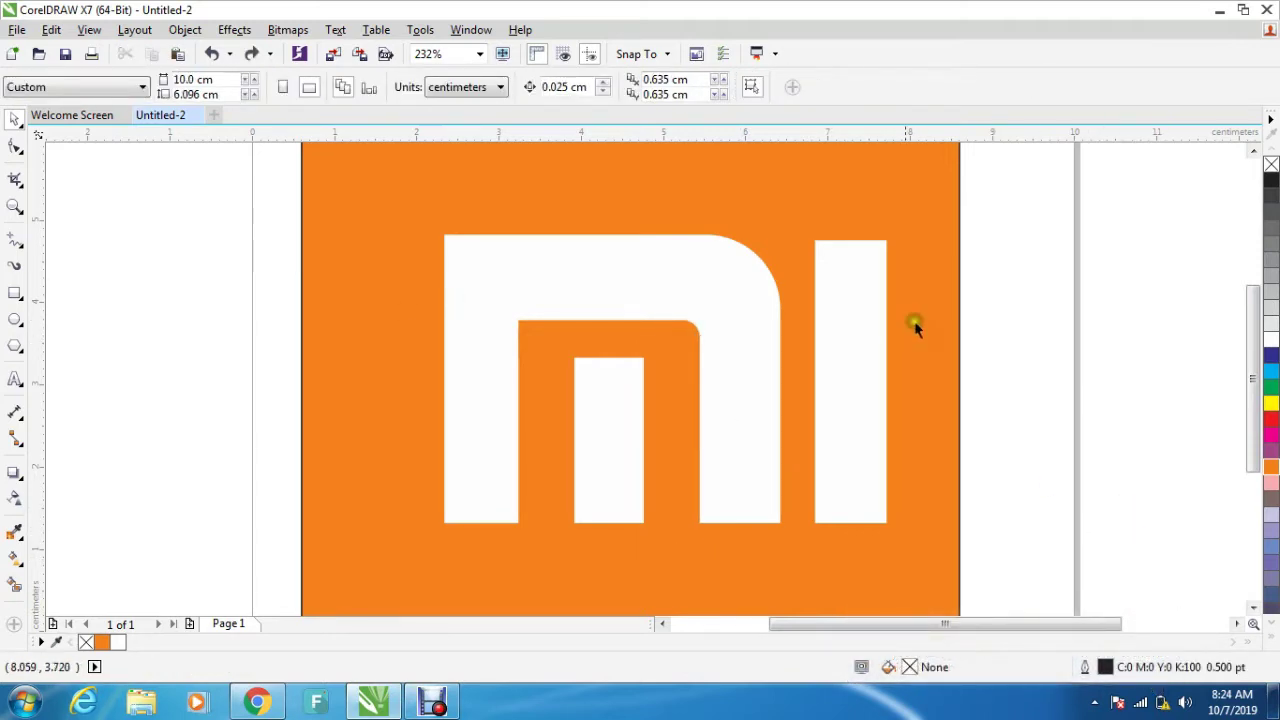
Step: Check the finished letter shapes against the reference Mi logo image in Chrome and return to CorelDRAW
{"action": "left_click", "coordinate": [274, 704]}
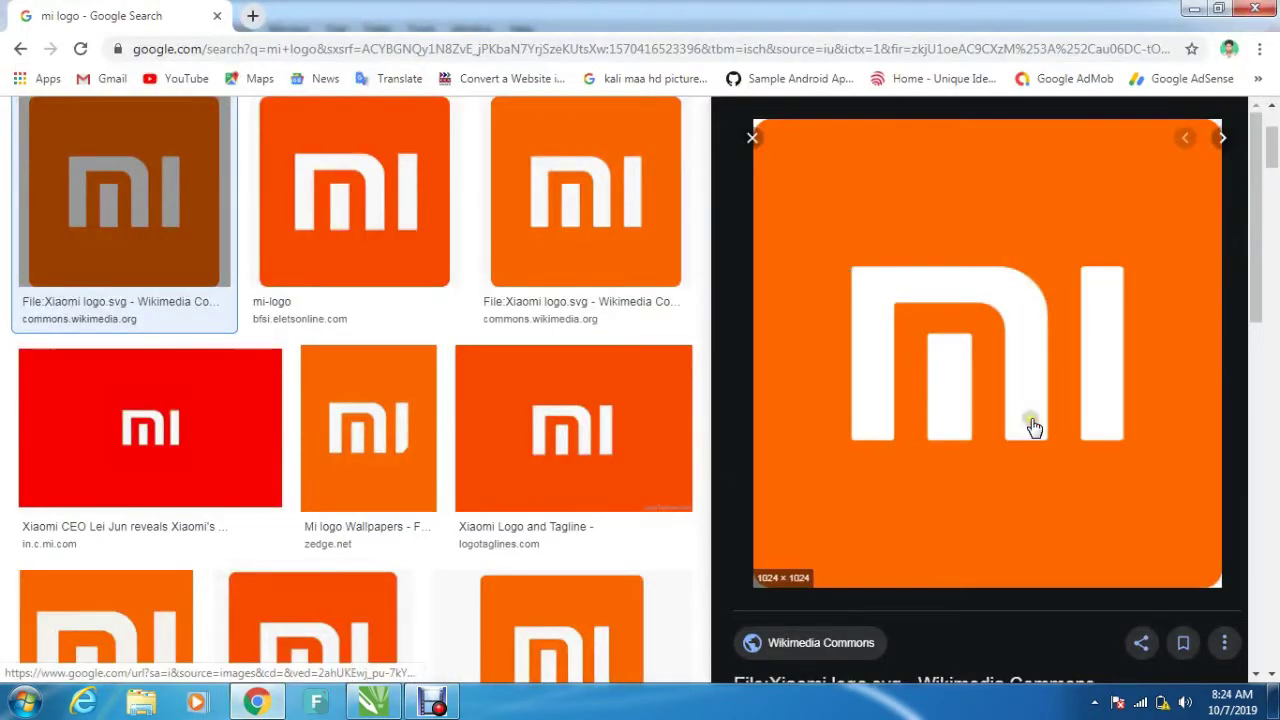
{"action": "left_click", "coordinate": [1193, 9]}
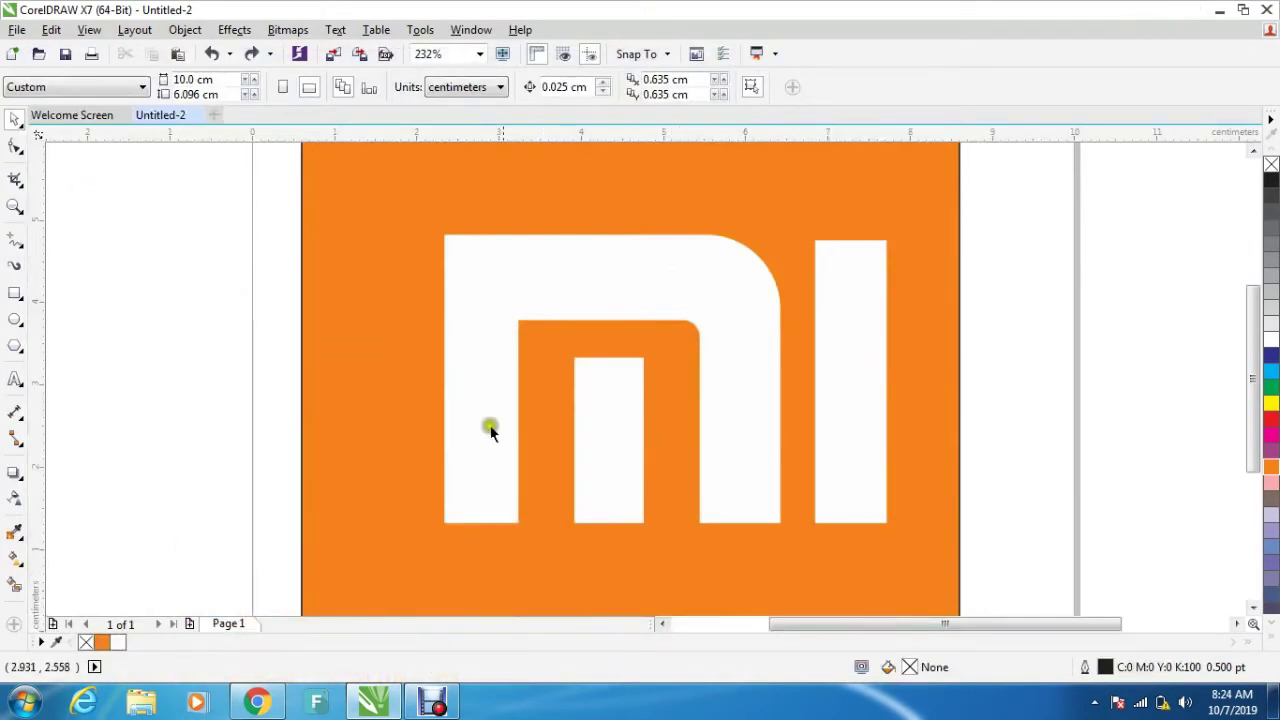